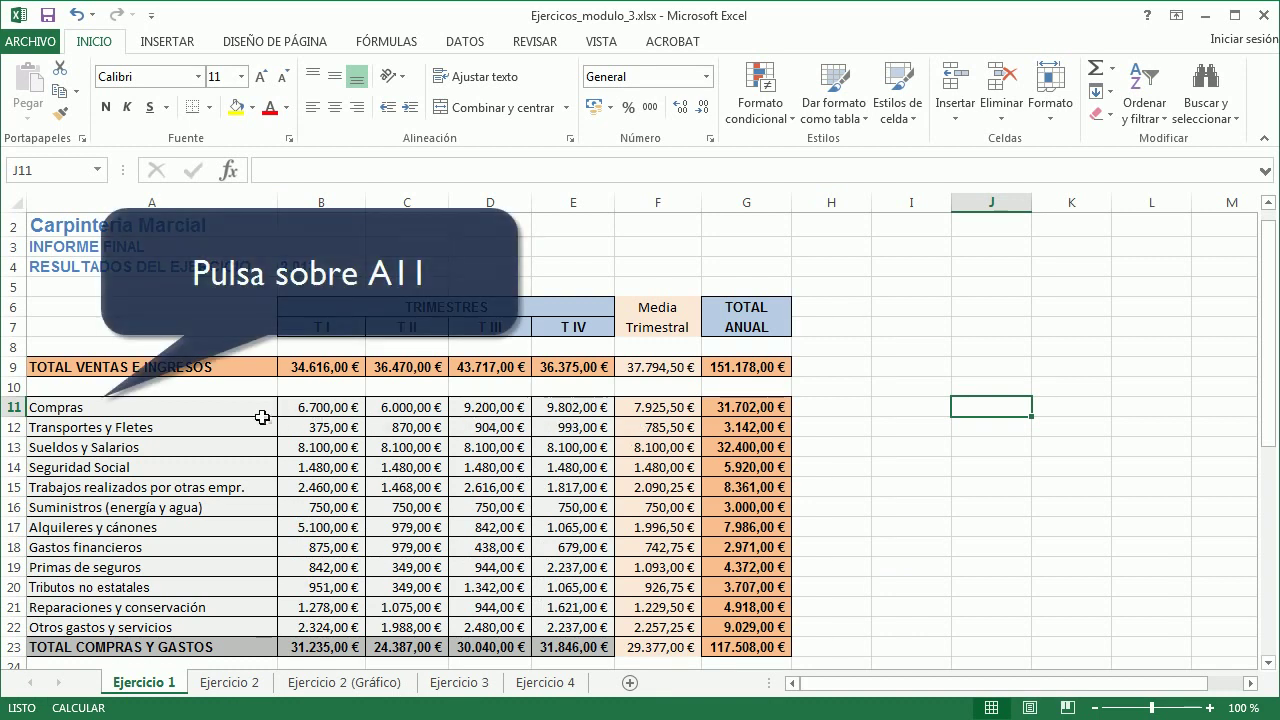
Select A11:B22, the expense items from Compras to Otros gastos y servicios with T I amounts
{"action": "left_click", "coordinate": [101, 411]}
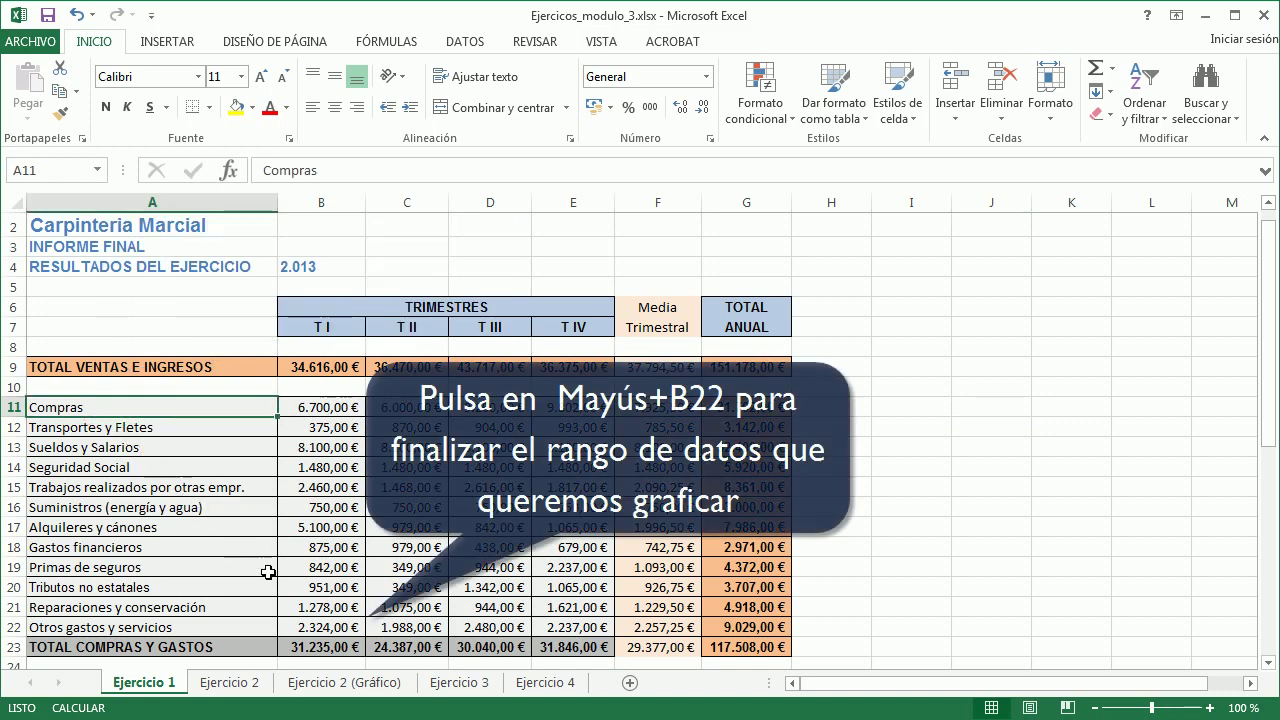
{"action": "left_click", "coordinate": [330, 630], "text": "shift"}
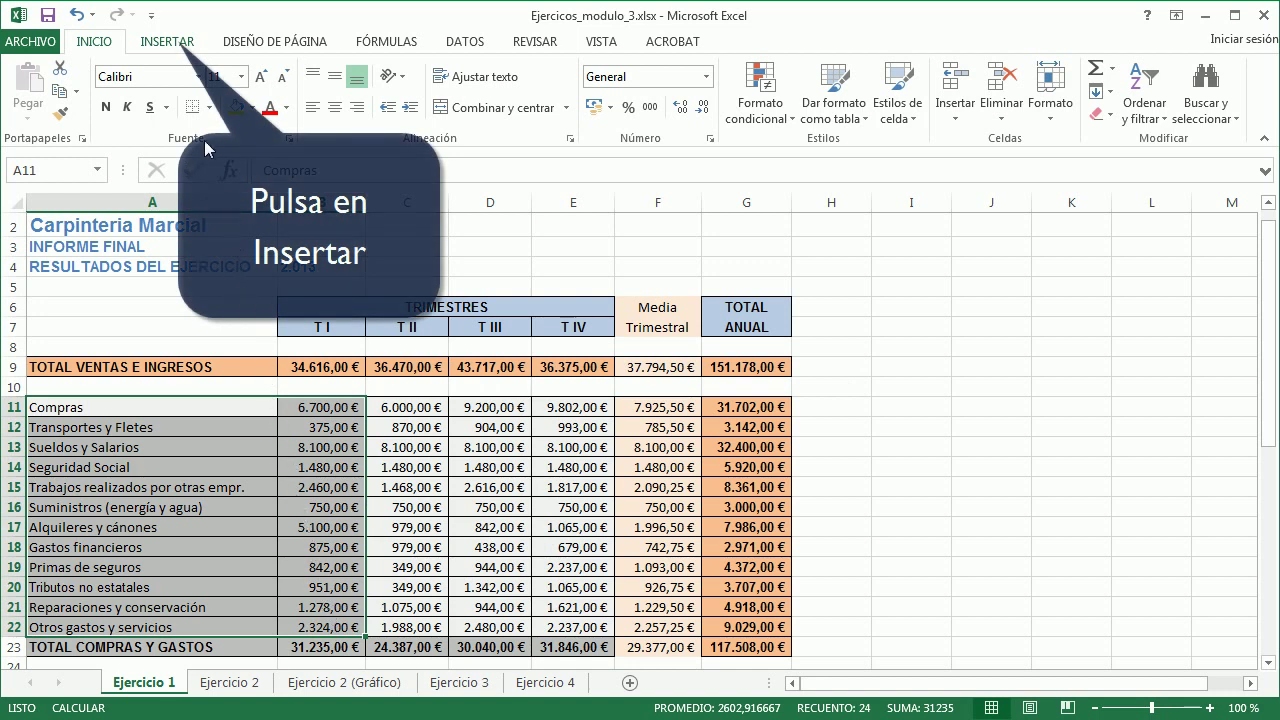
{"action": "left_click", "coordinate": [180, 45]}
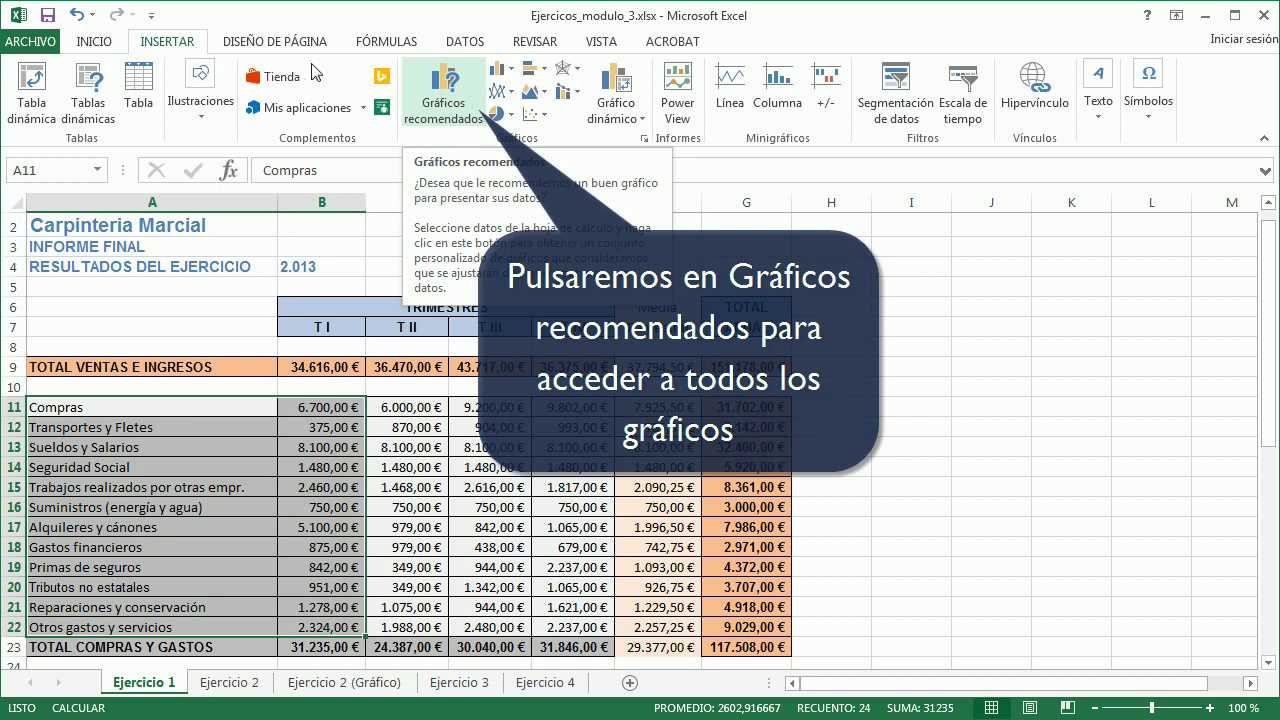
Insert a Circular 3D chart of the selected expenses from the full chart list
{"action": "left_click", "coordinate": [423, 82]}
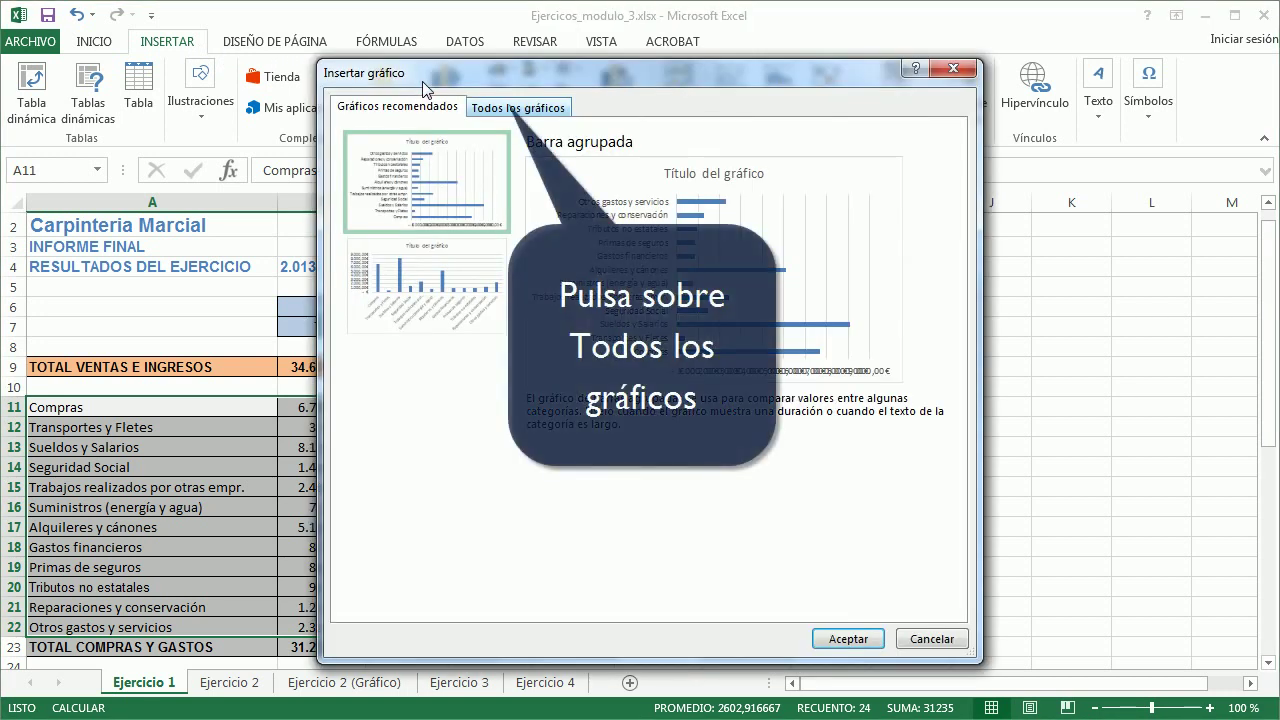
{"action": "left_click", "coordinate": [509, 105]}
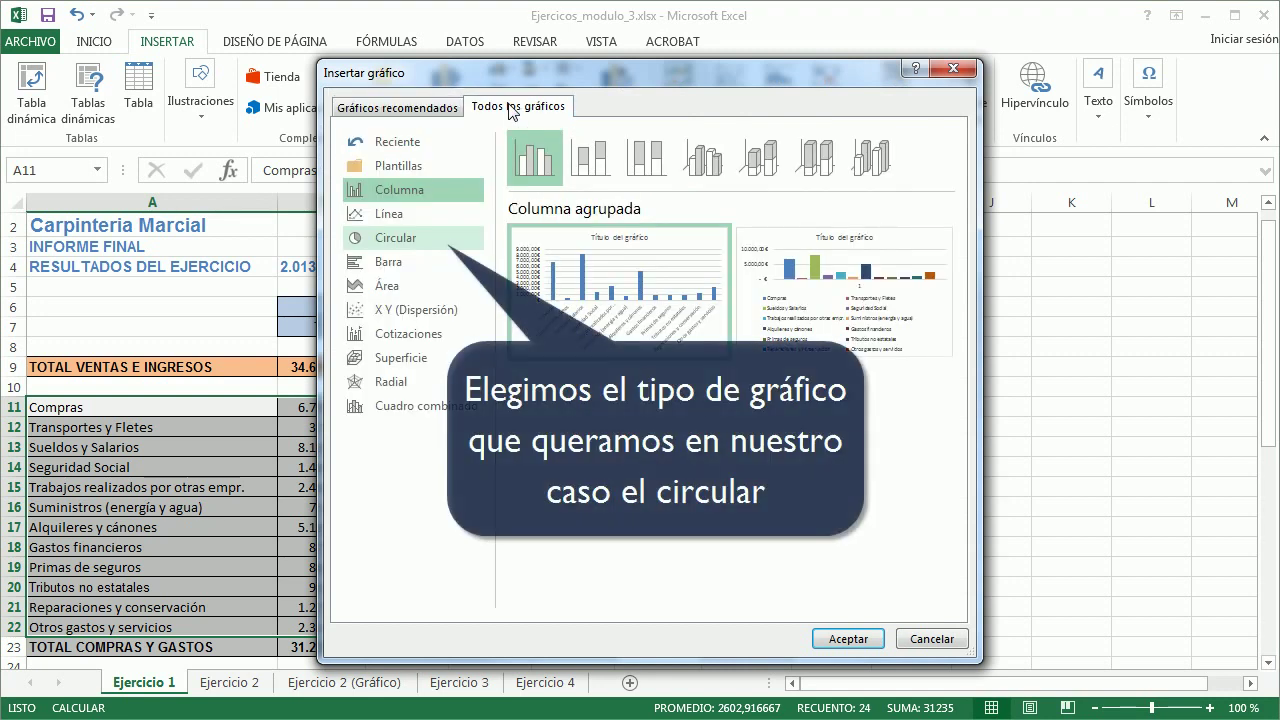
{"action": "left_click", "coordinate": [420, 239]}
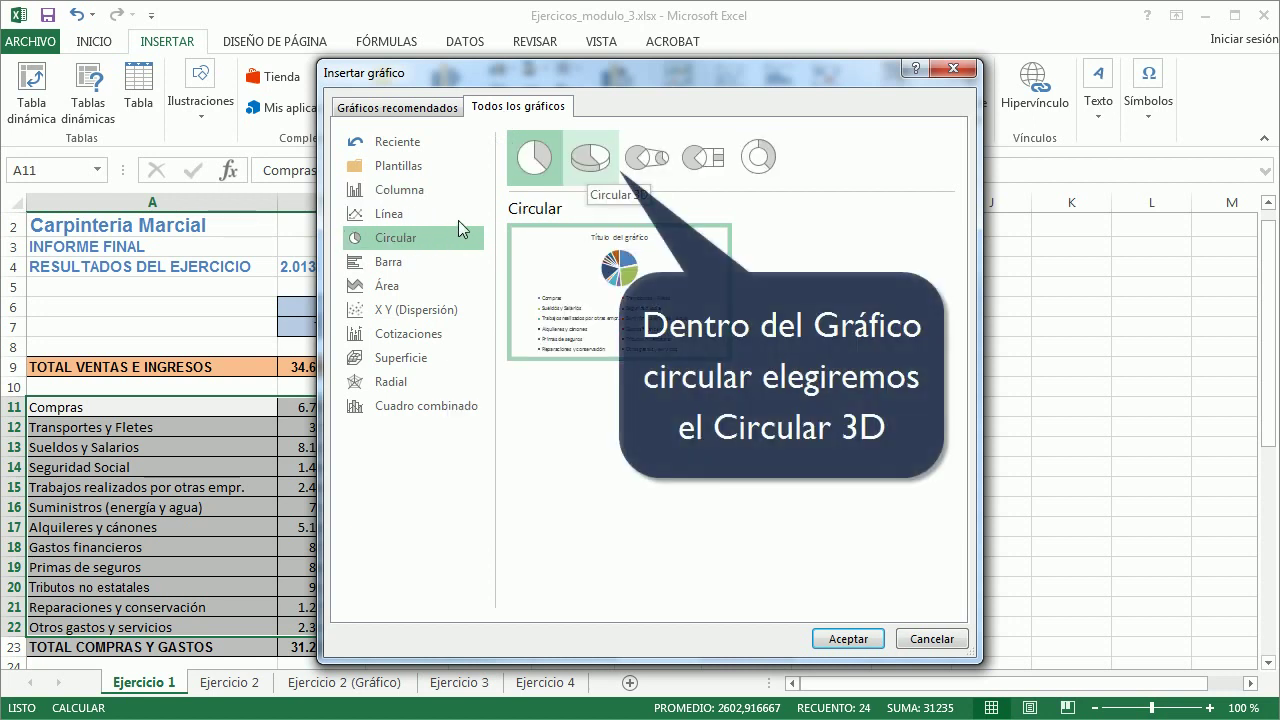
{"action": "left_click", "coordinate": [588, 168]}
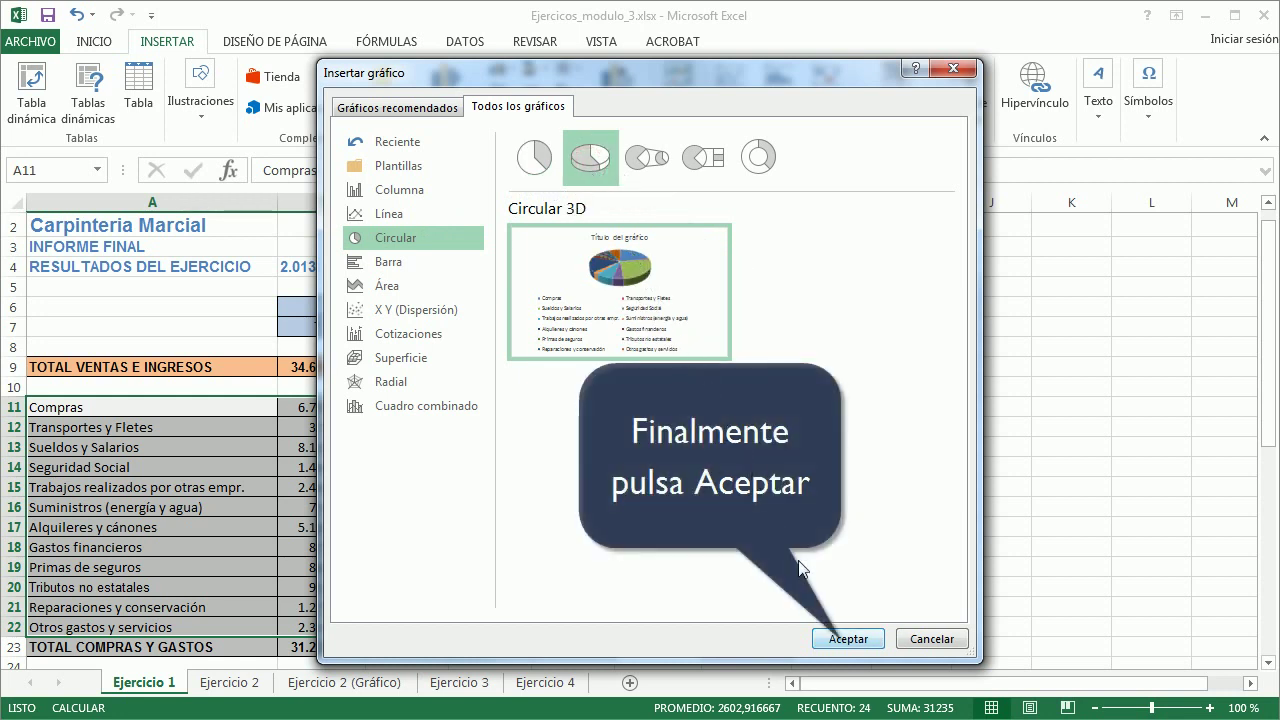
{"action": "left_click", "coordinate": [842, 645]}
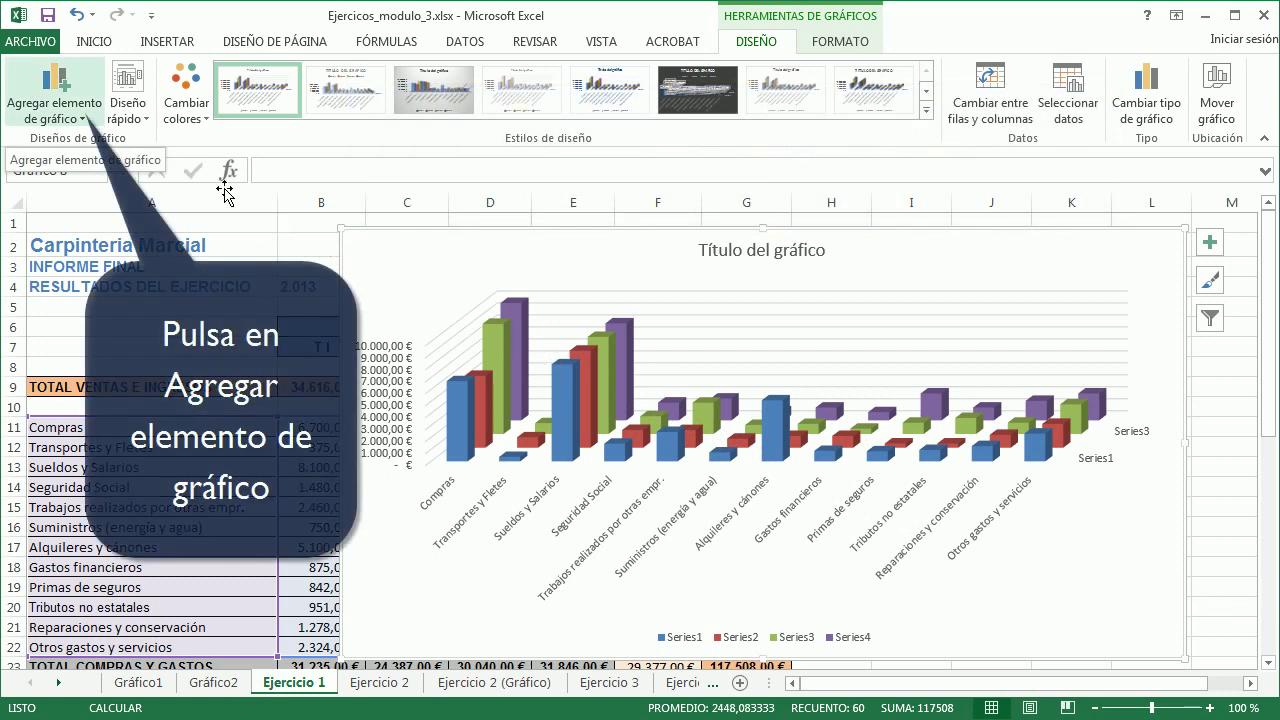
Put the legend on the right and add a Sin claves de leyenda data table
{"action": "left_click", "coordinate": [62, 104]}
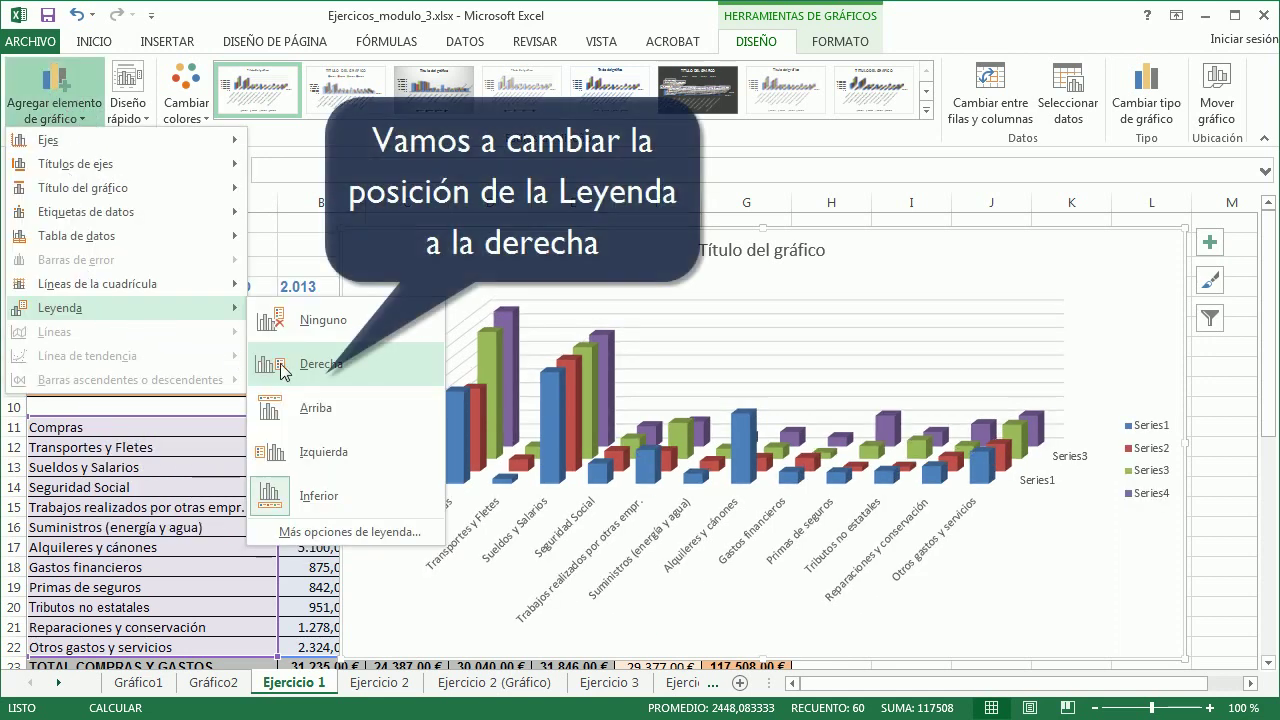
{"action": "left_click", "coordinate": [325, 374]}
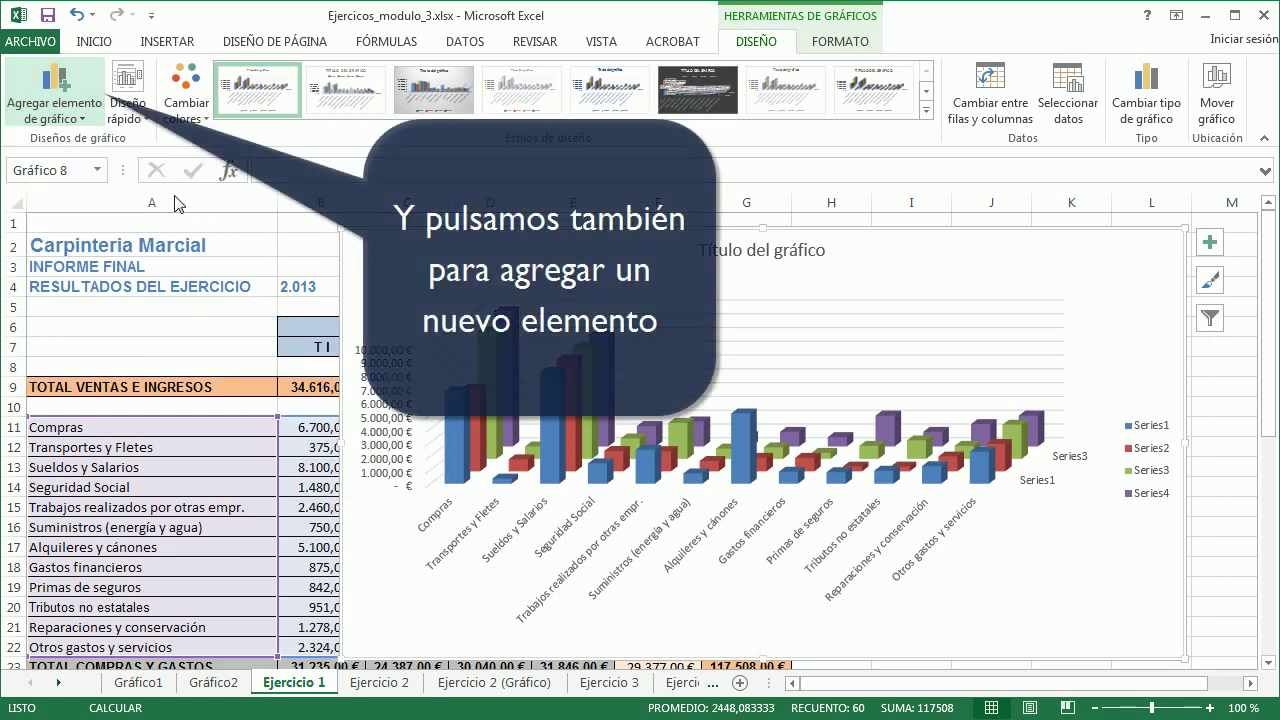
{"action": "left_click", "coordinate": [89, 95]}
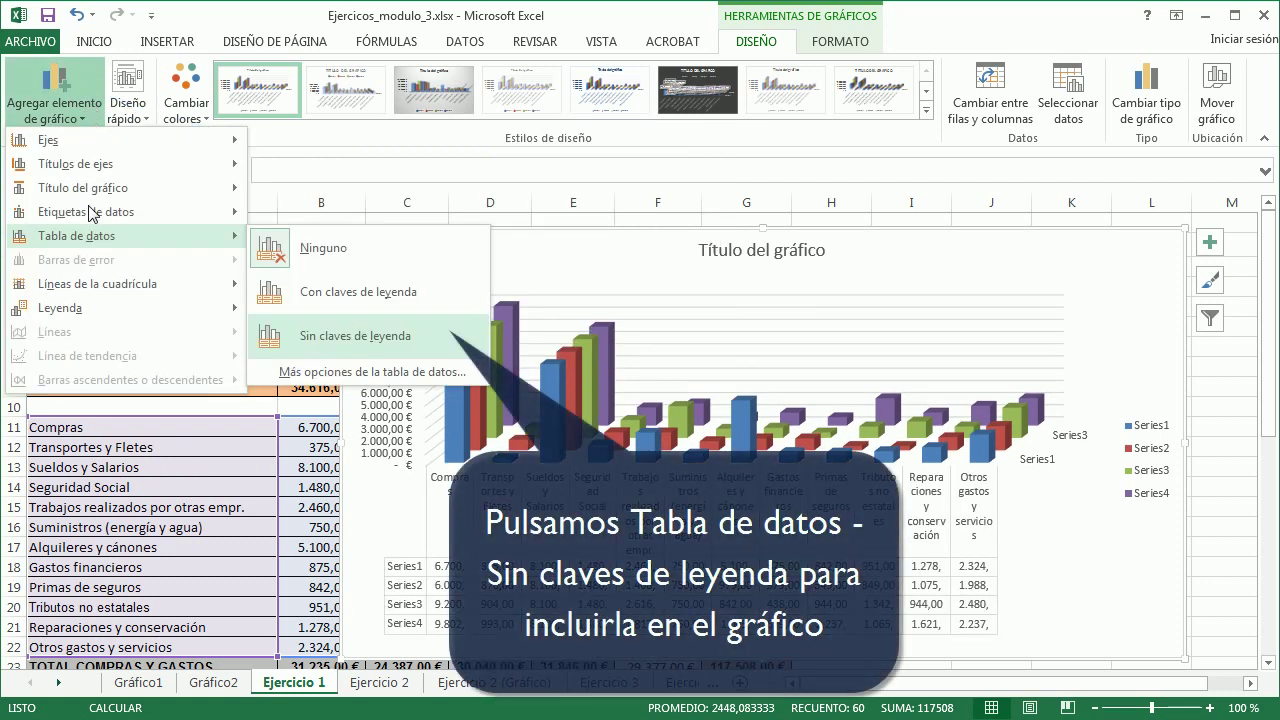
{"action": "left_click", "coordinate": [366, 336]}
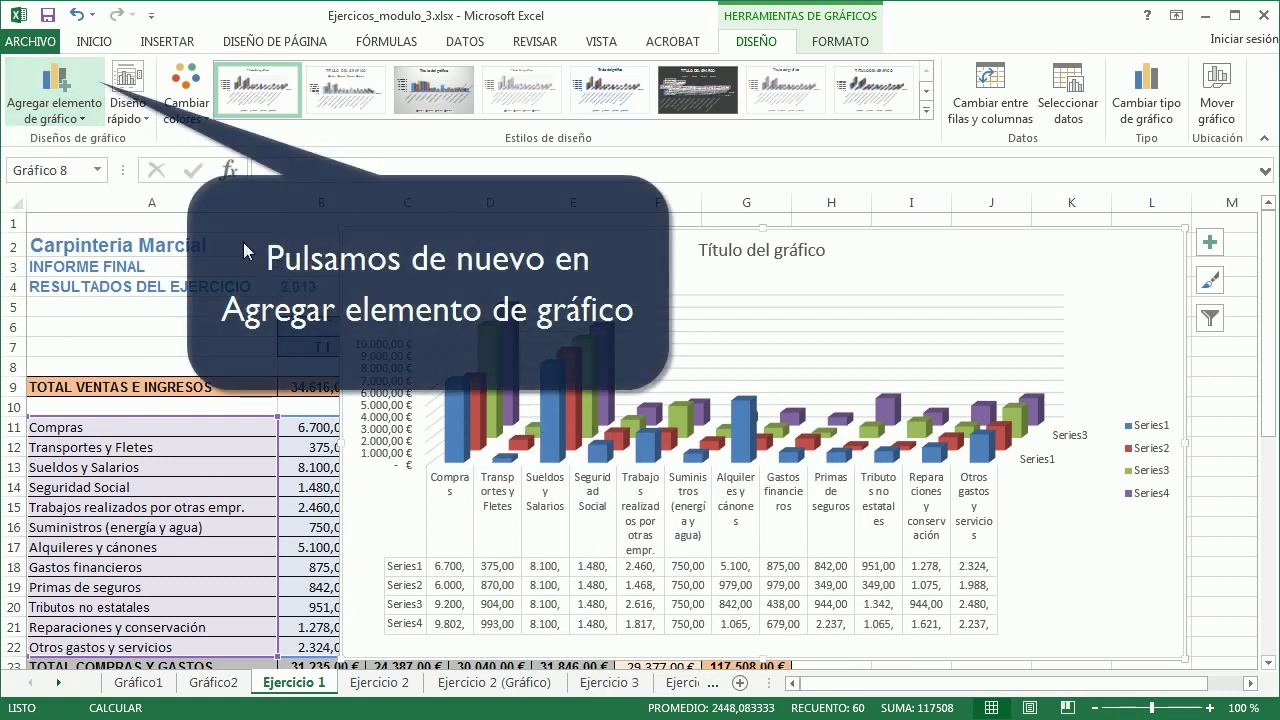
Set the chart title's fill colour to Verde claro in its formatting options
{"action": "left_click", "coordinate": [60, 108]}
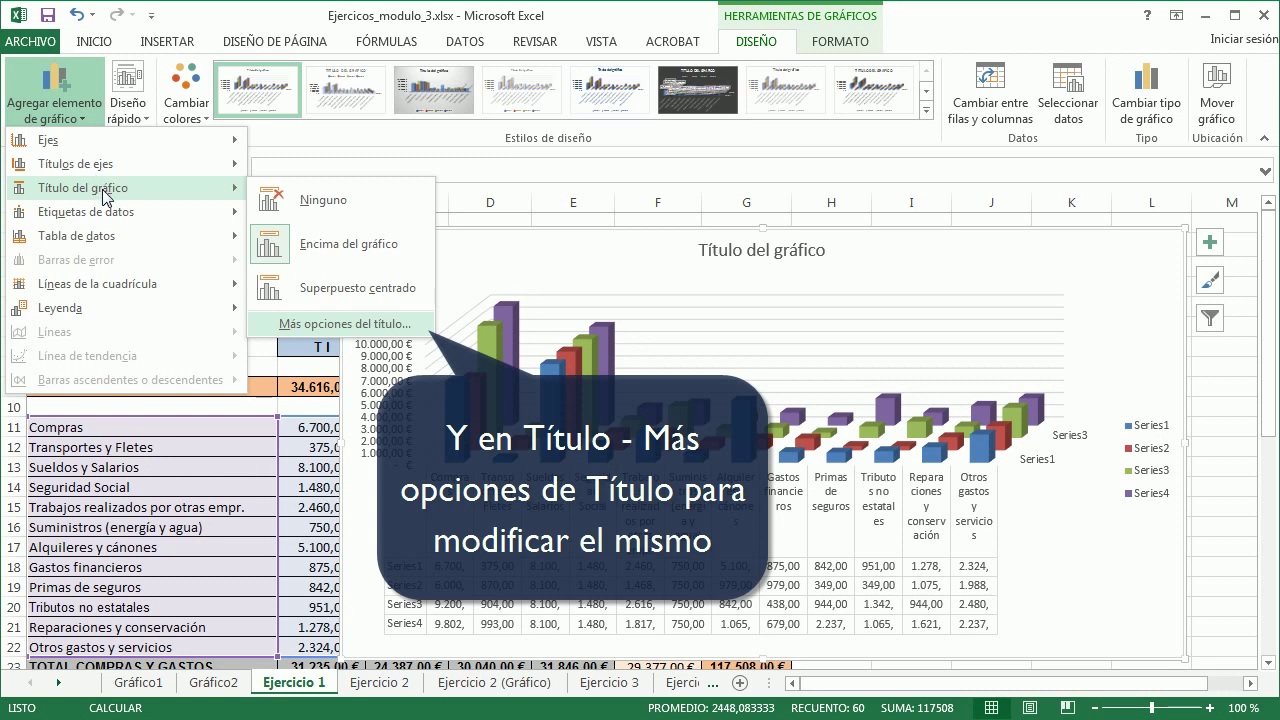
{"action": "left_click", "coordinate": [358, 328]}
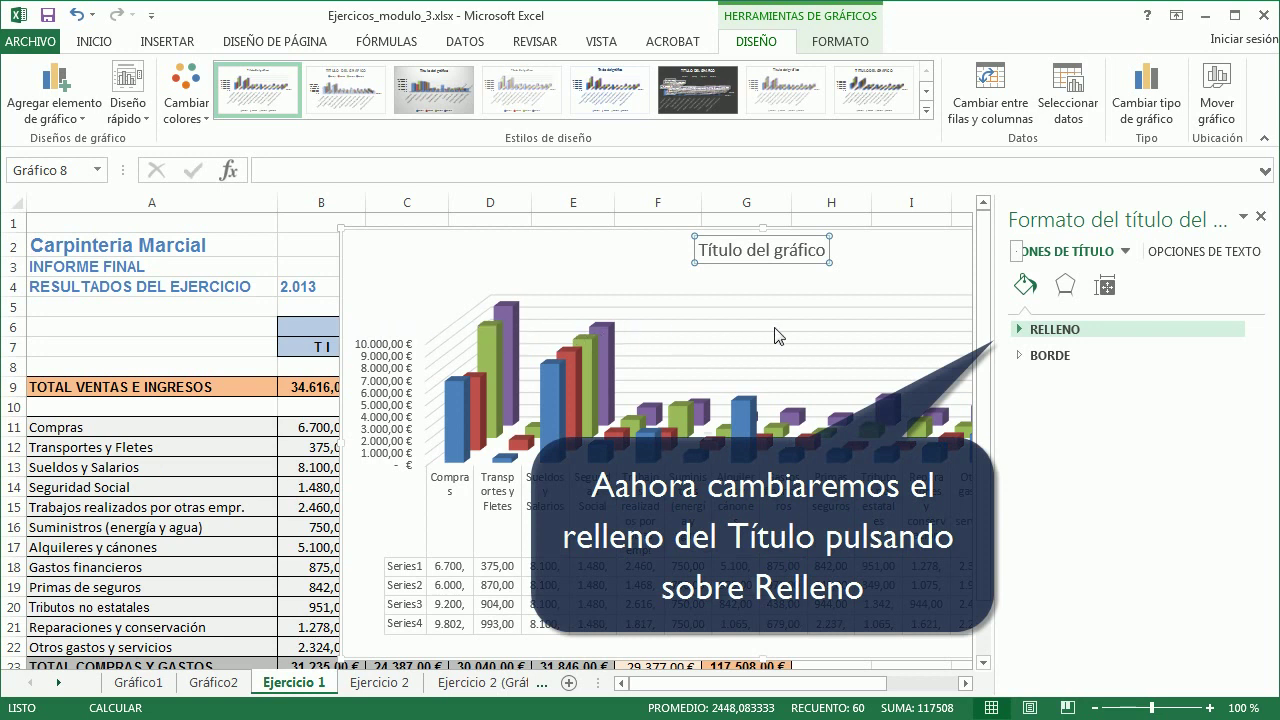
{"action": "left_click", "coordinate": [1020, 330]}
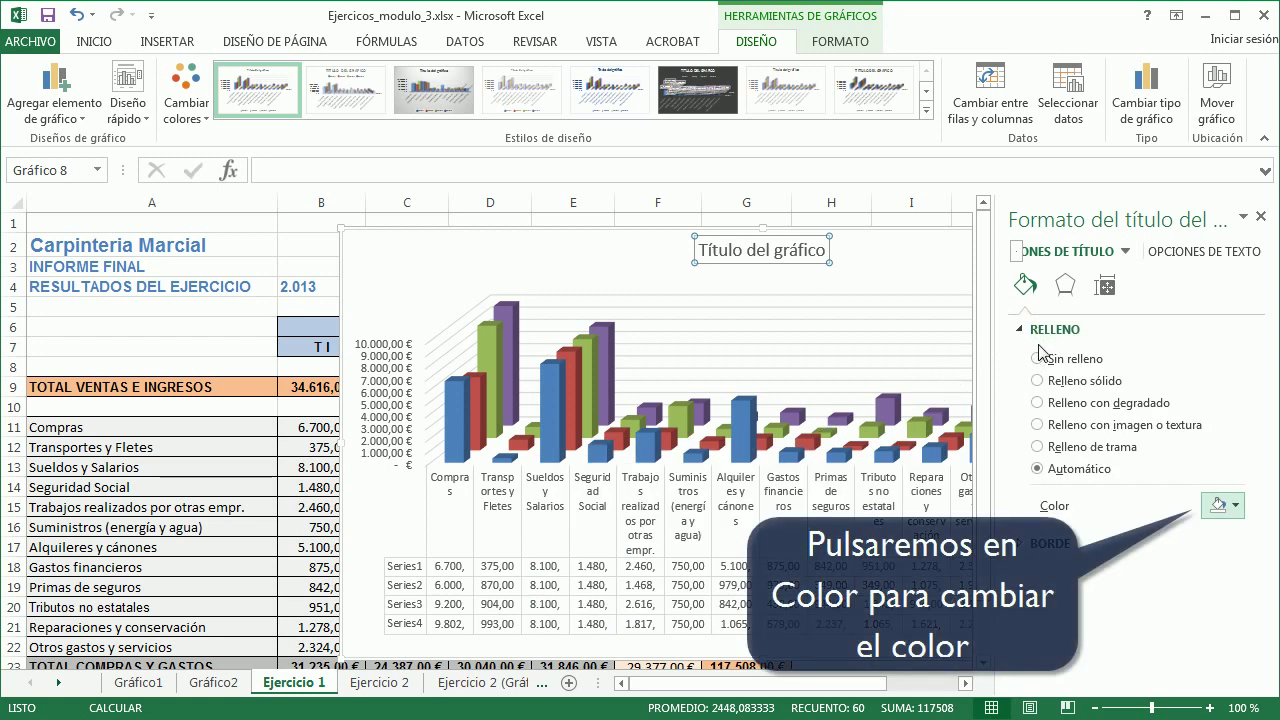
{"action": "left_click", "coordinate": [1237, 505]}
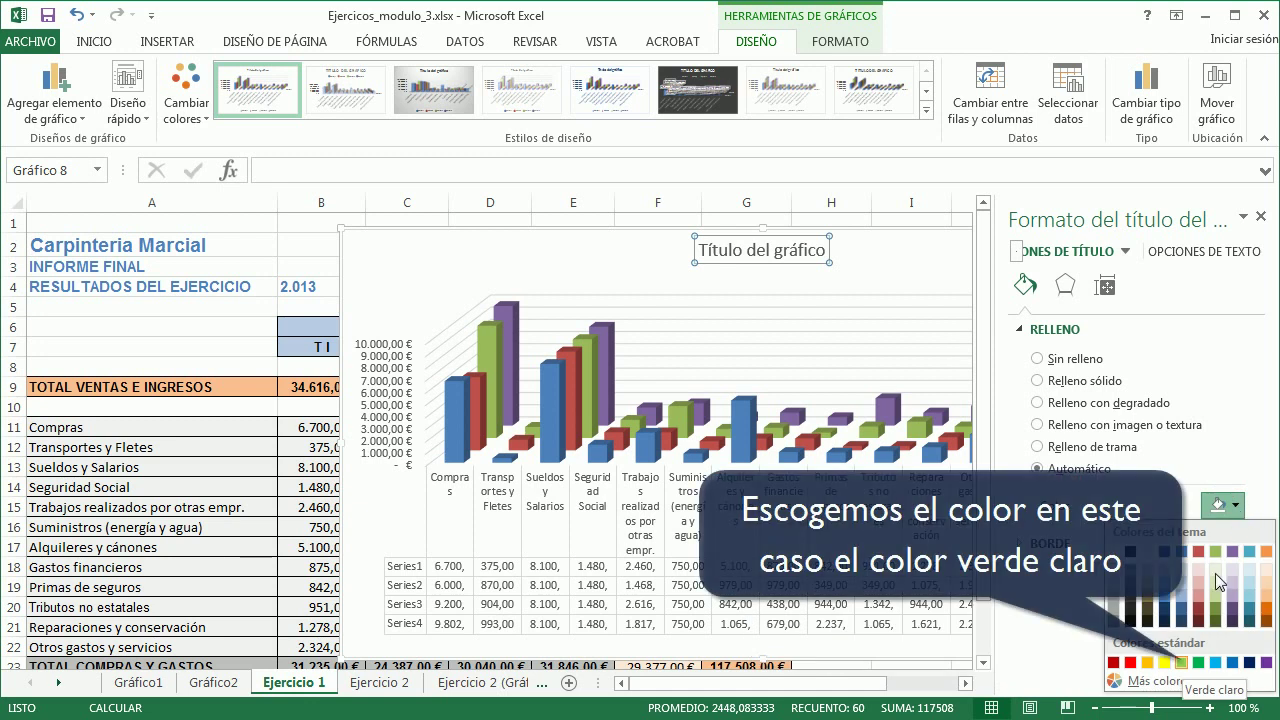
{"action": "left_click", "coordinate": [1182, 662]}
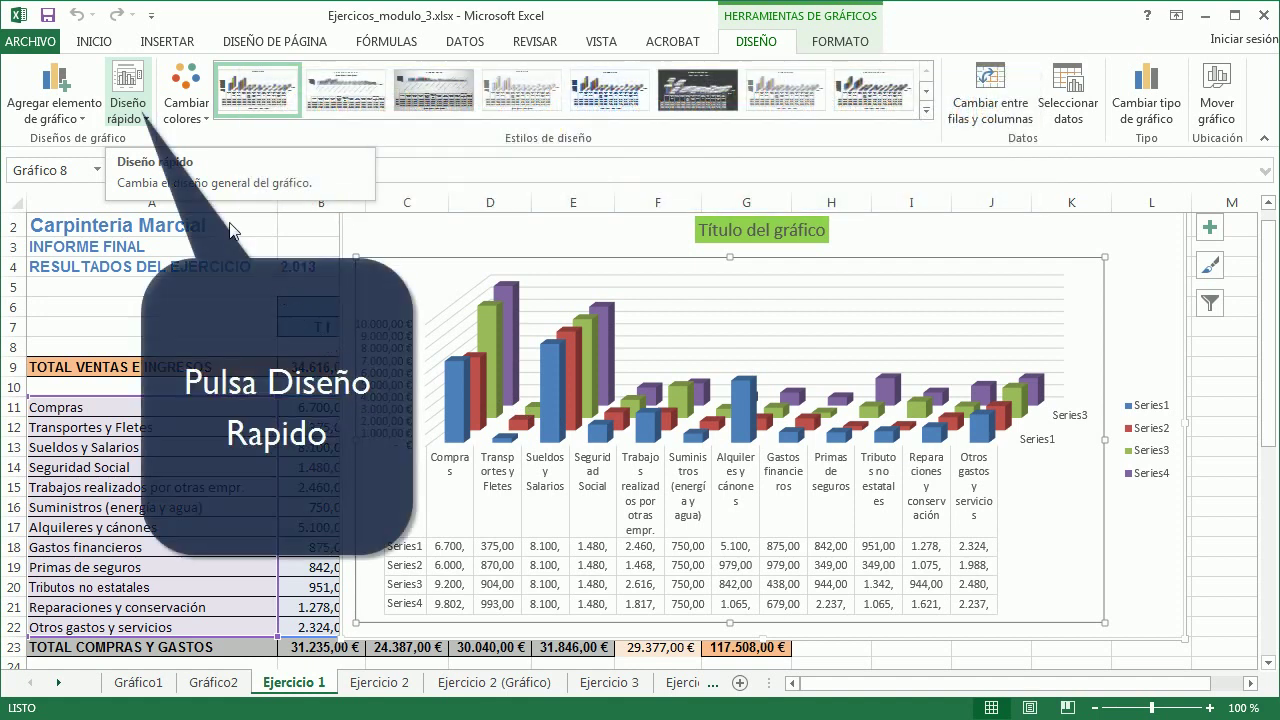
Apply the Diseño 7 quick layout to the chart
{"action": "left_click", "coordinate": [145, 122]}
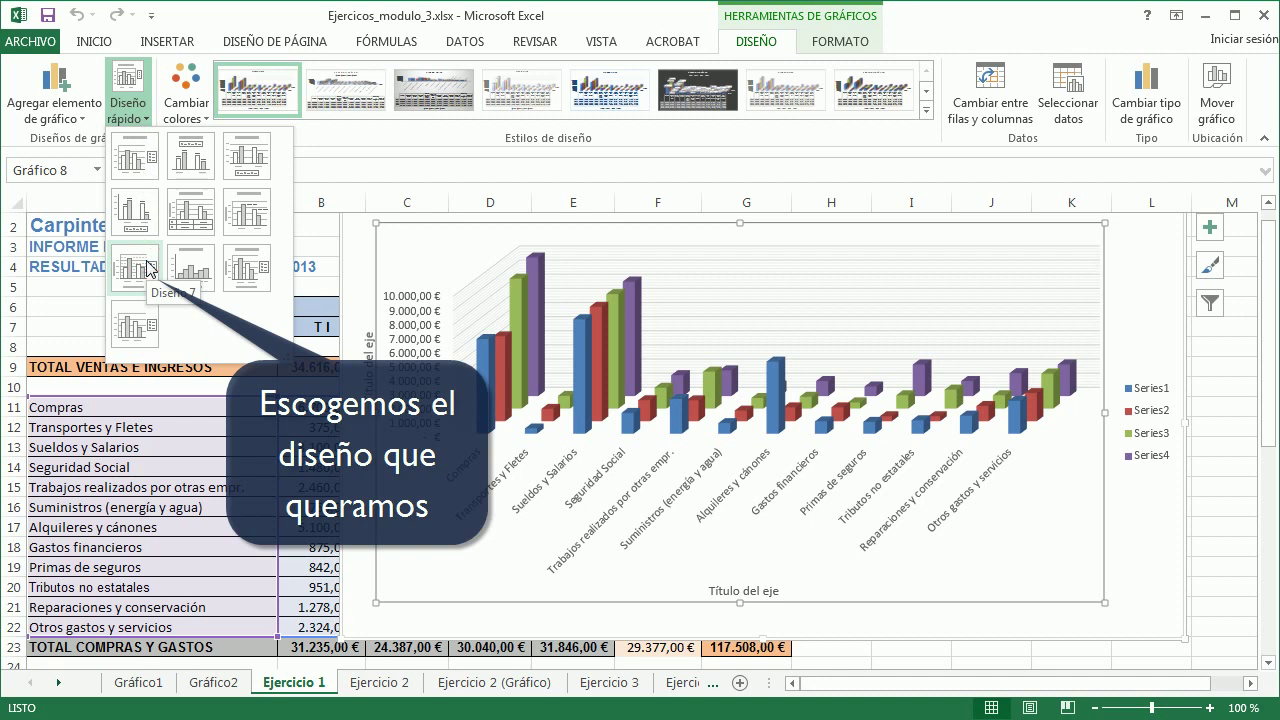
{"action": "left_click", "coordinate": [149, 268]}
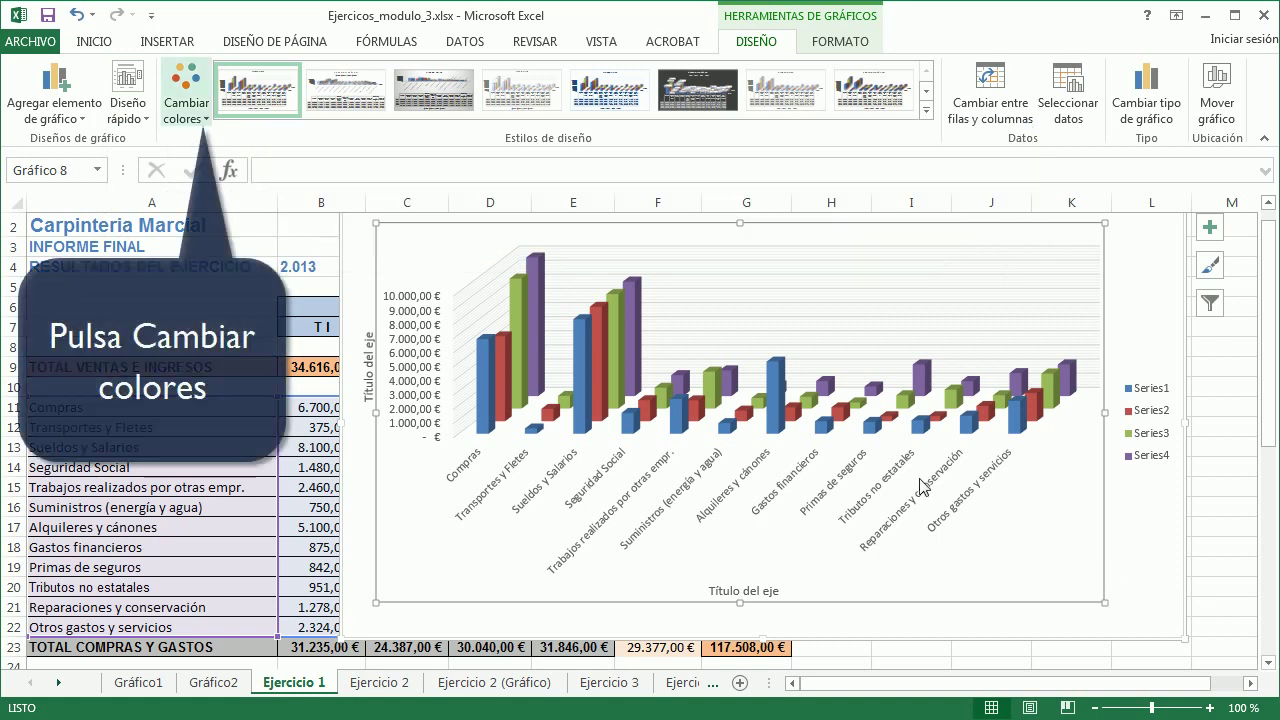
Apply an orange, teal and purple colour palette and the dark Estilo 9 chart style
{"action": "left_click", "coordinate": [194, 113]}
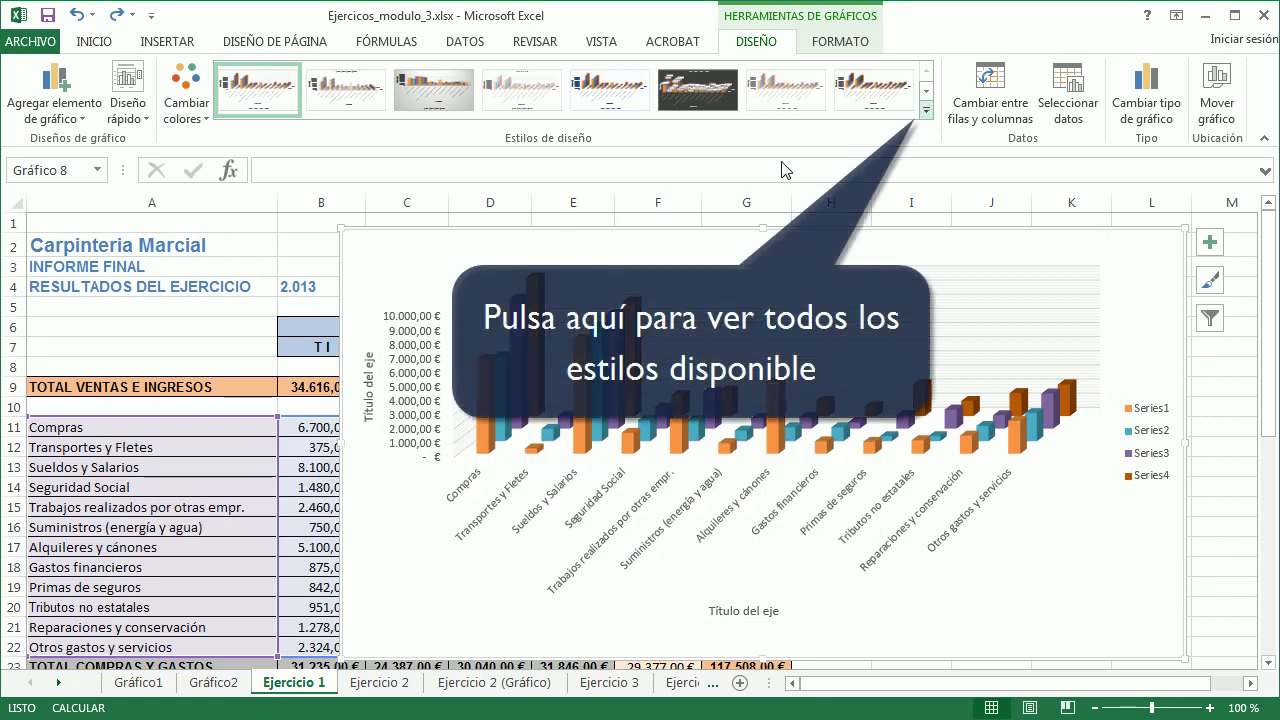
{"action": "left_click", "coordinate": [929, 115]}
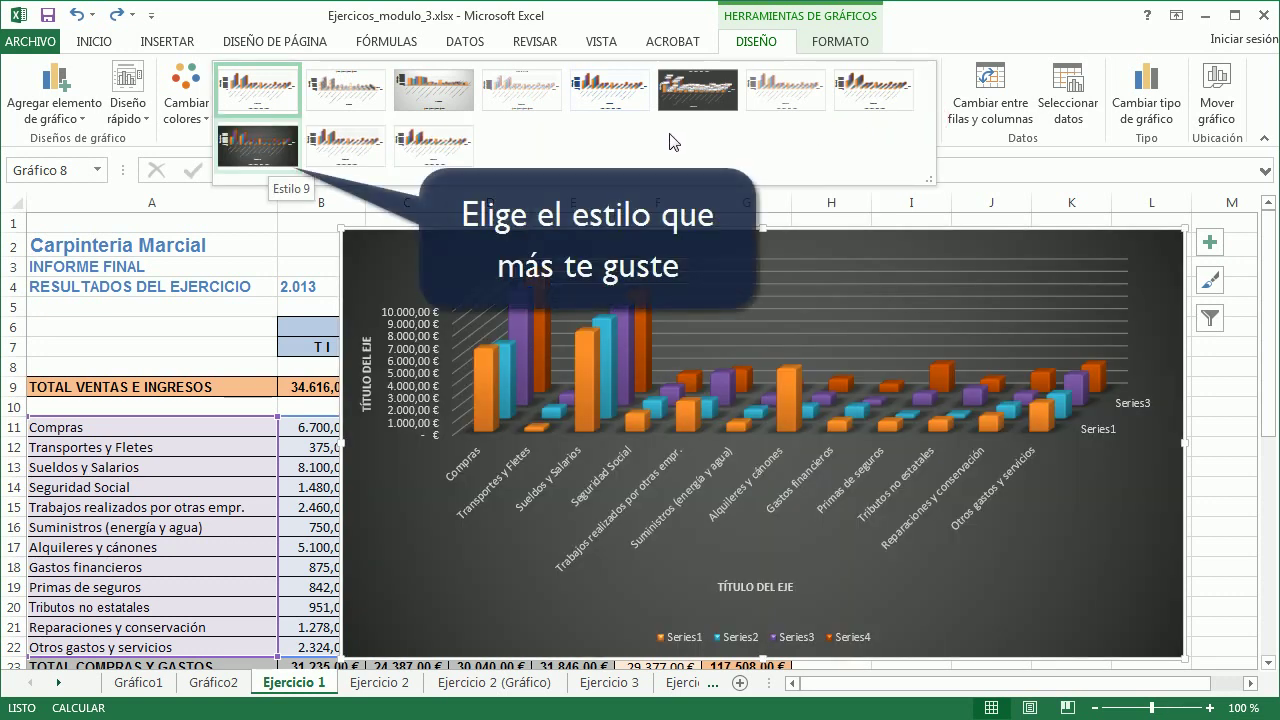
{"action": "left_click", "coordinate": [272, 165]}
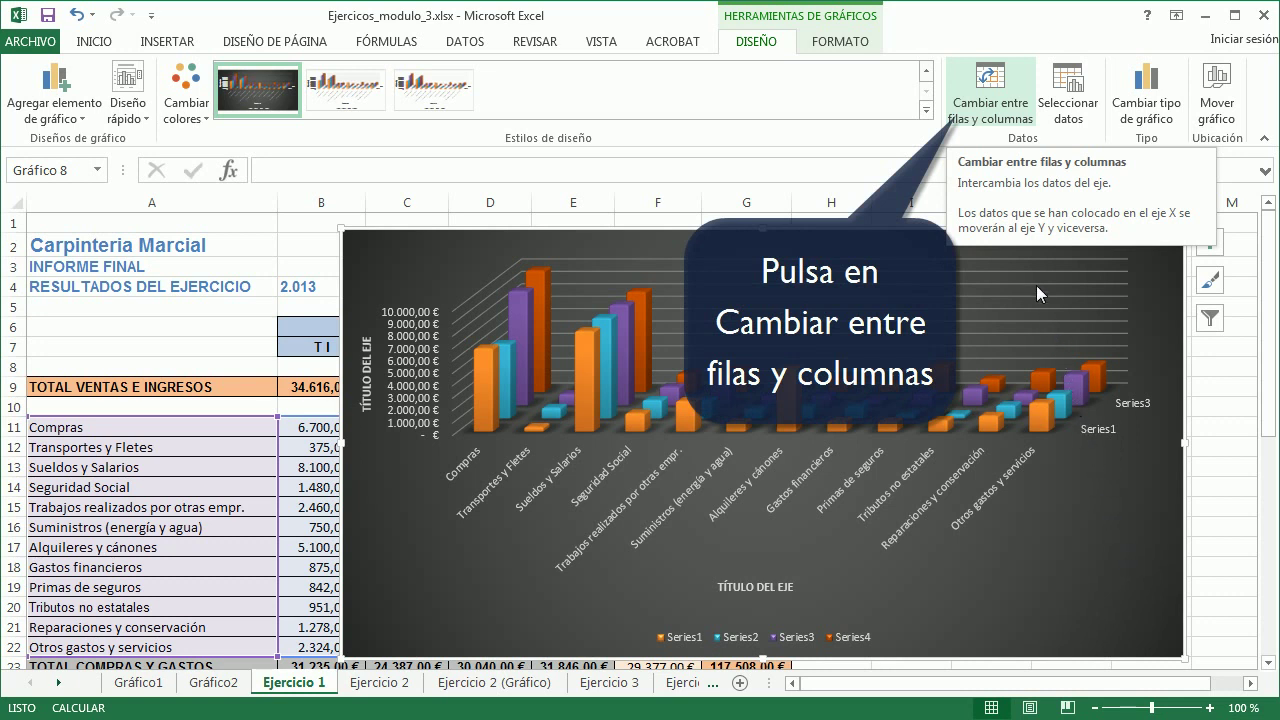
Switch rows and columns and set the horizontal axis labels to 'Ejercicio 1'!$B$7:$E$7
{"action": "left_click", "coordinate": [981, 111]}
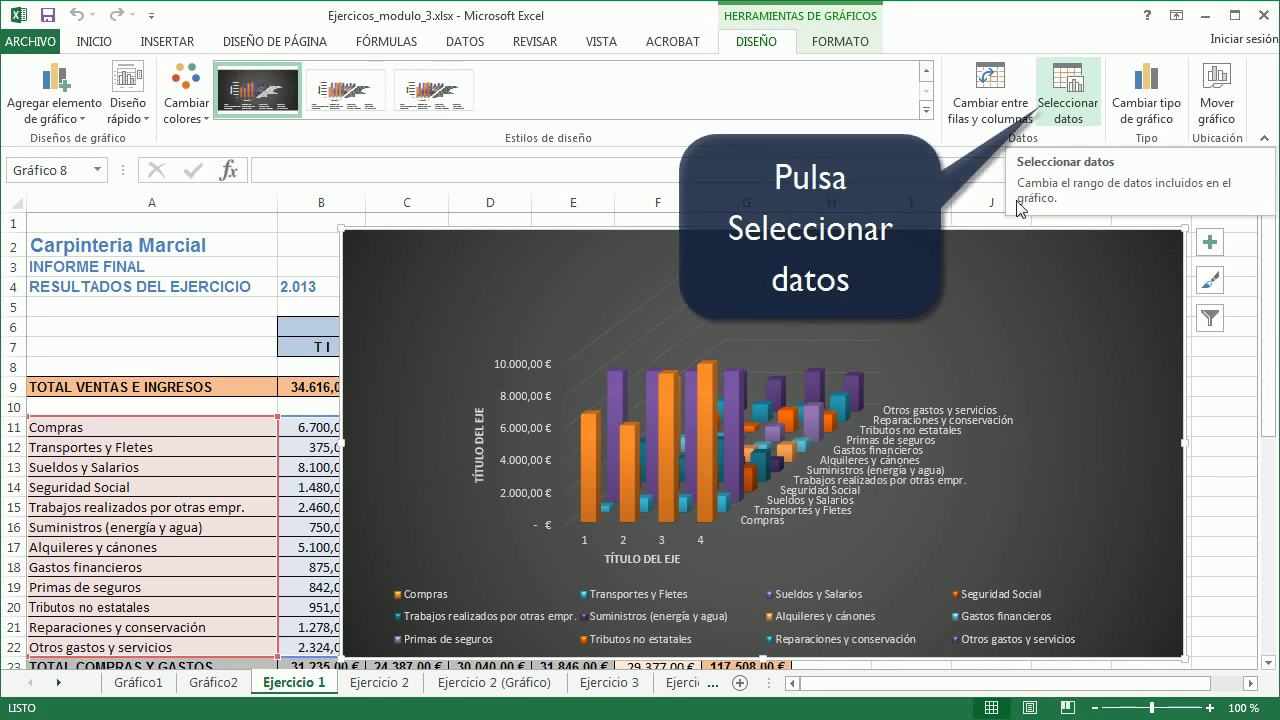
{"action": "left_click", "coordinate": [1070, 103]}
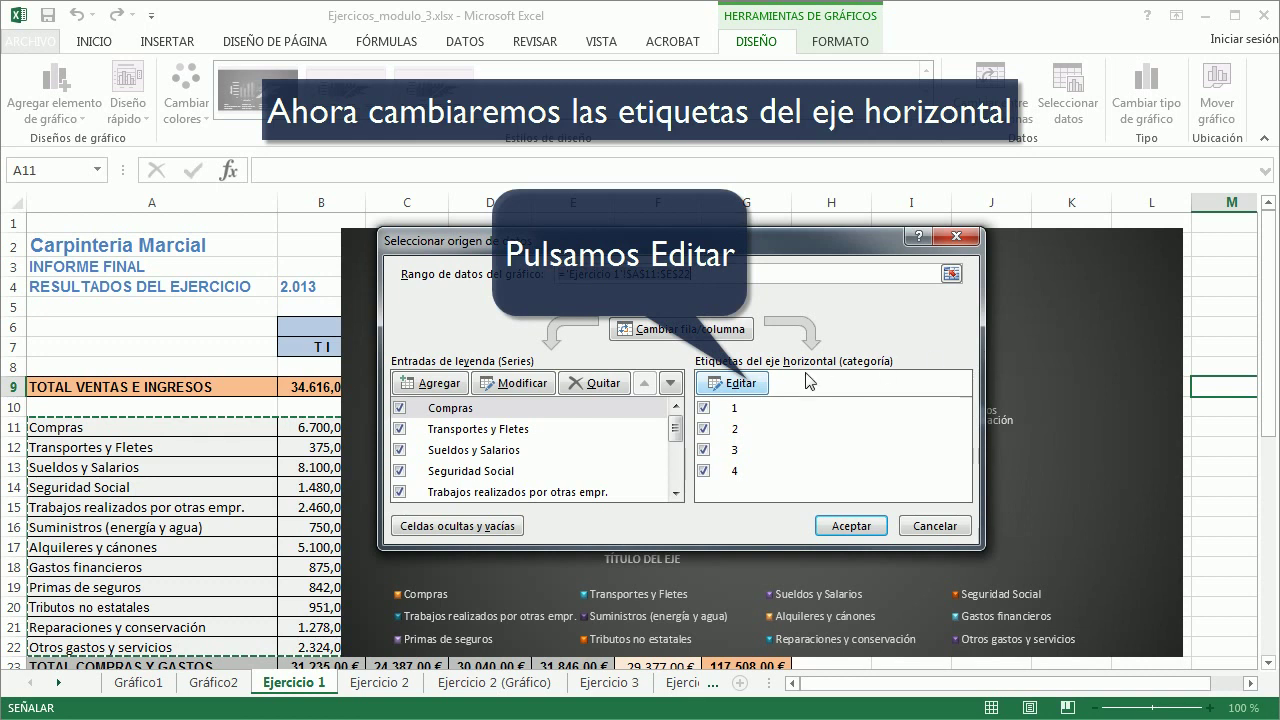
{"action": "left_click", "coordinate": [748, 384]}
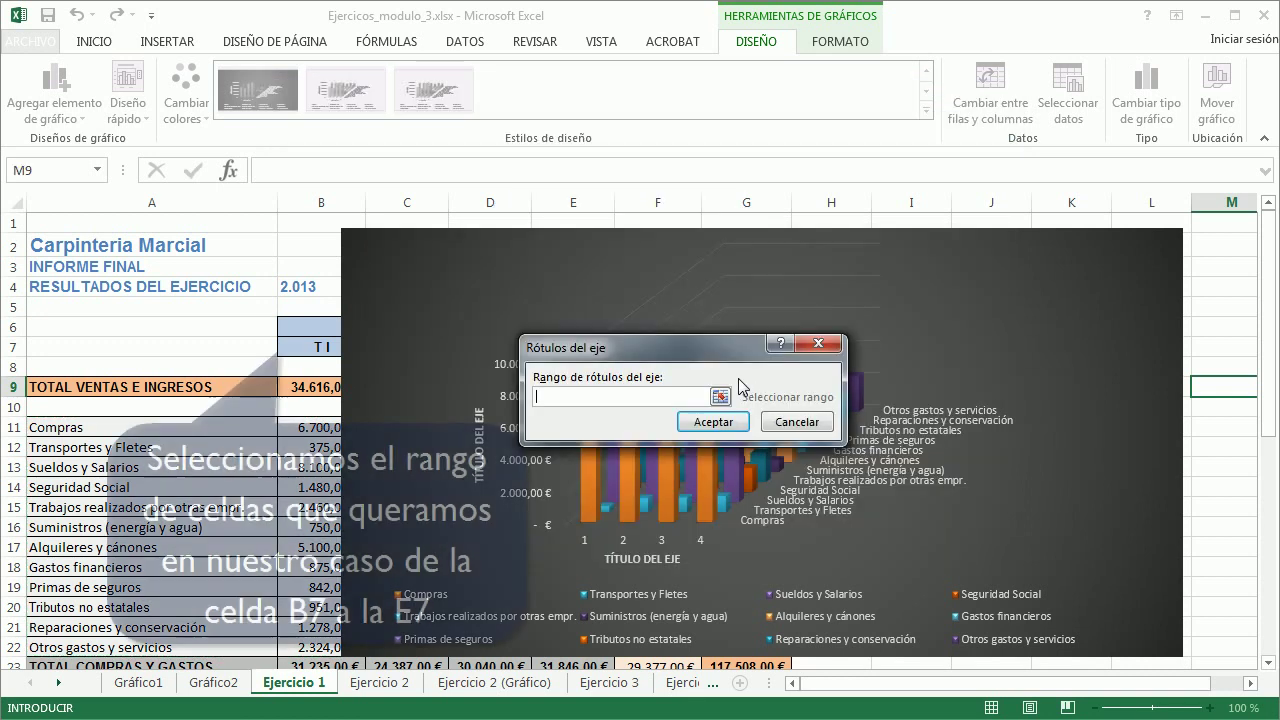
{"action": "left_click", "coordinate": [316, 346]}
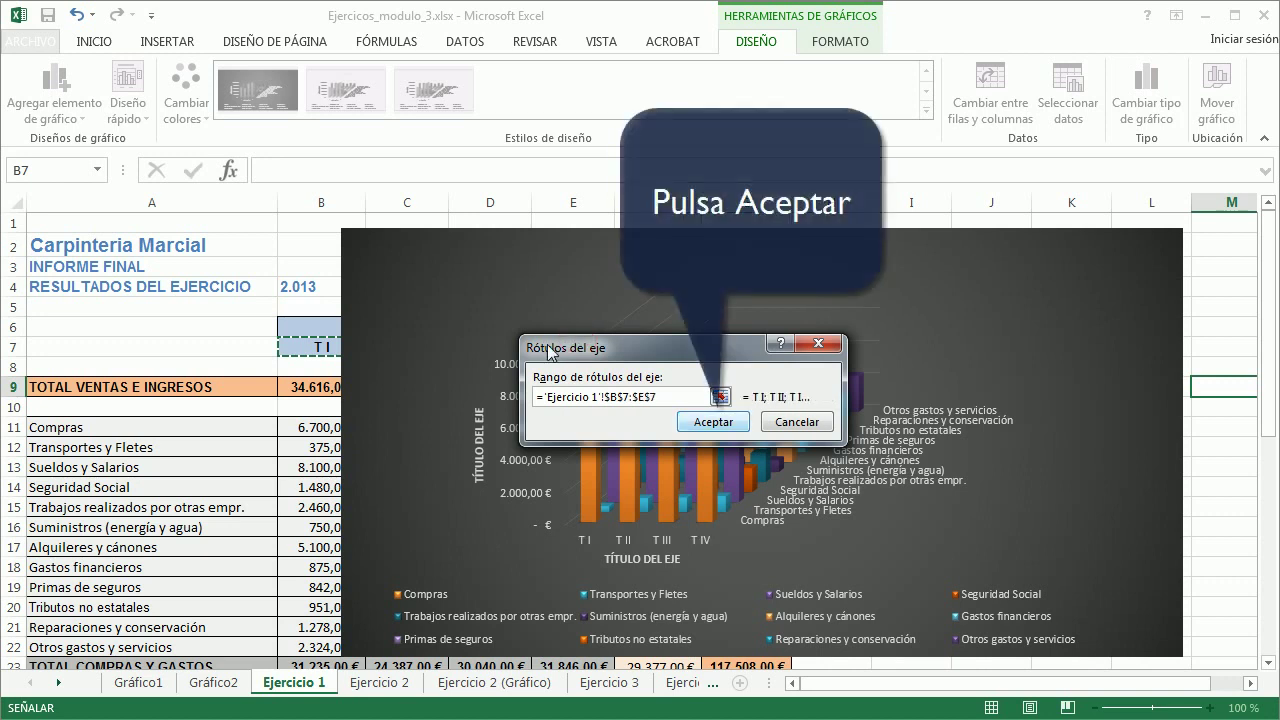
{"action": "left_click", "coordinate": [714, 424]}
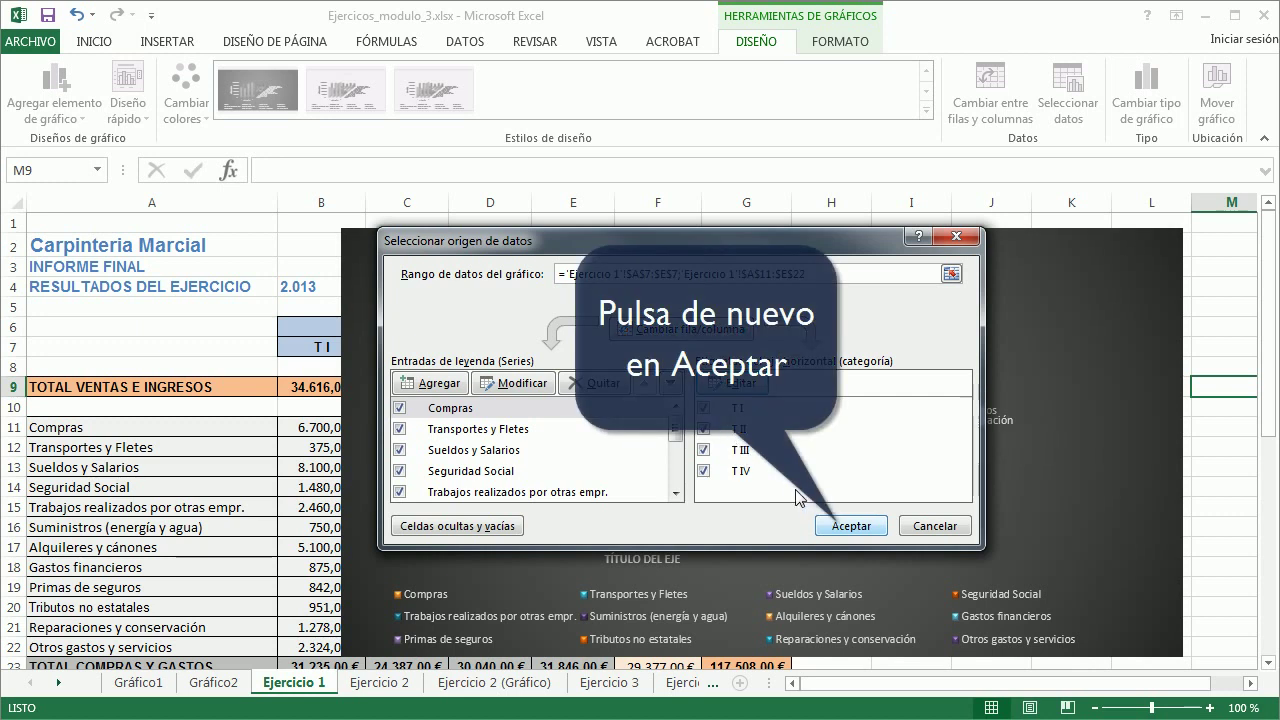
{"action": "left_click", "coordinate": [836, 527]}
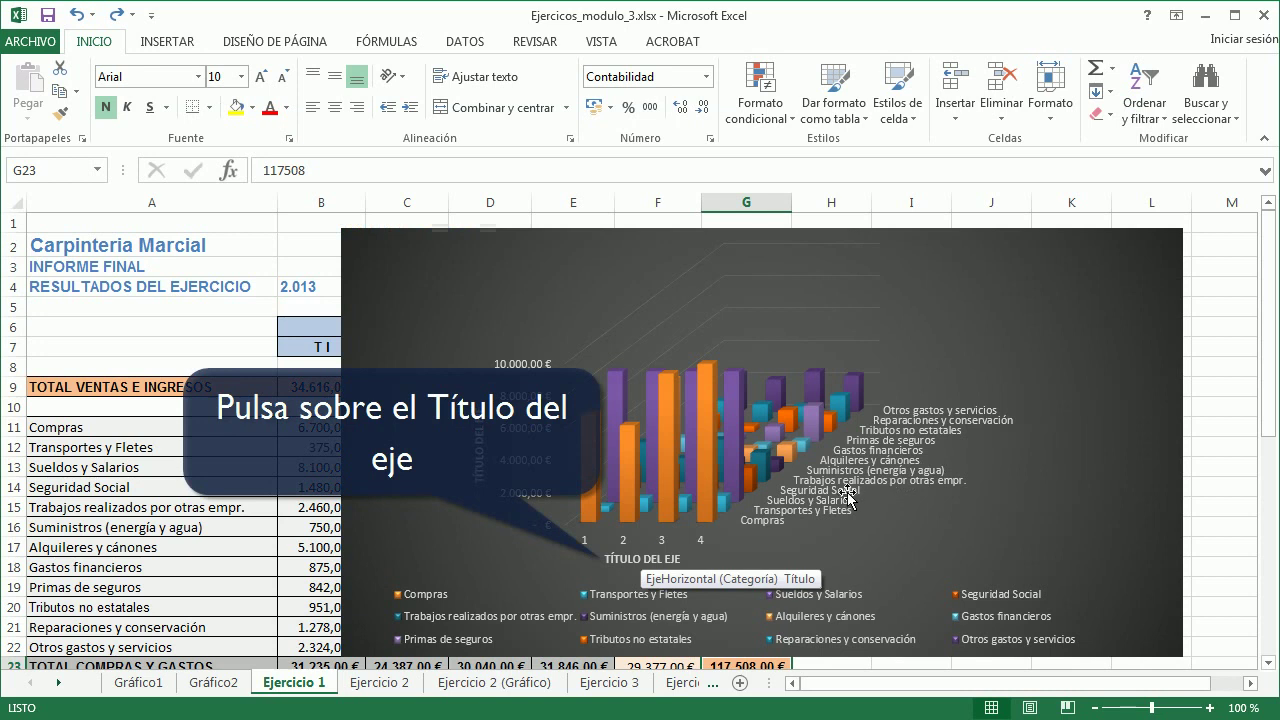
Retitle the horizontal axis 'ventas por trimestre' and delete the vertical axis title
{"action": "left_click", "coordinate": [641, 562]}
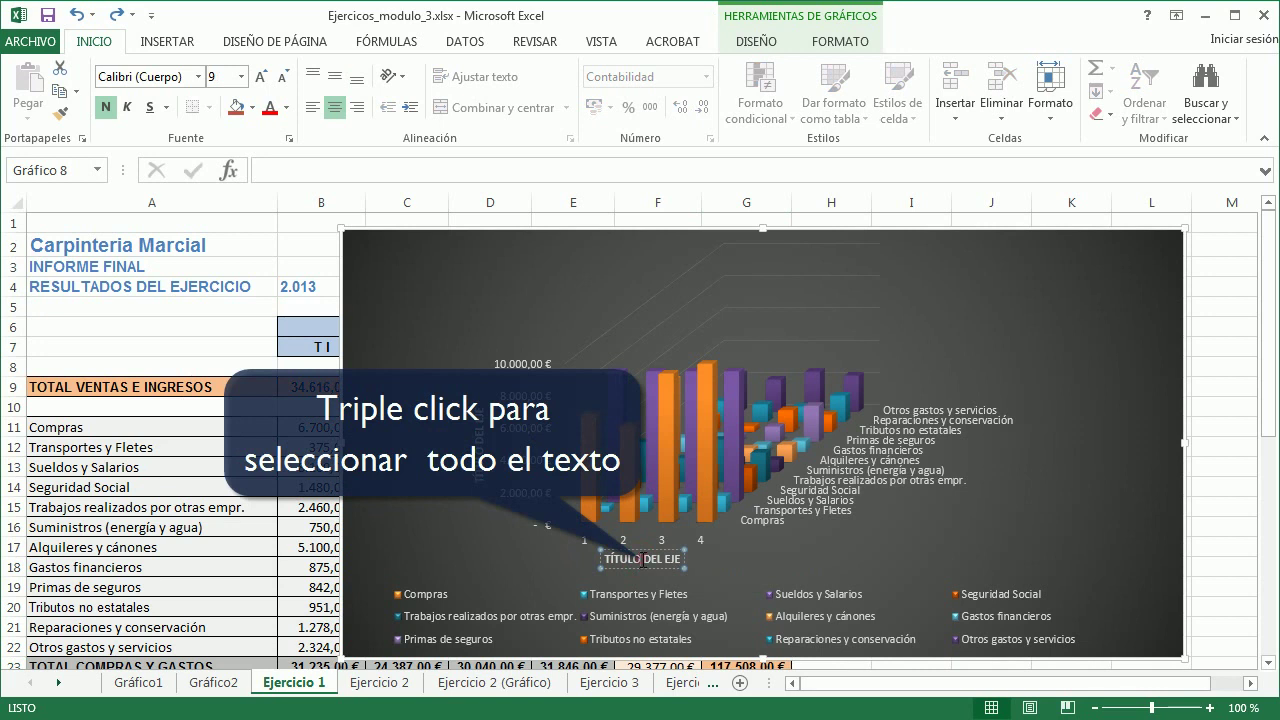
{"action": "triple_click", "coordinate": [641, 559]}
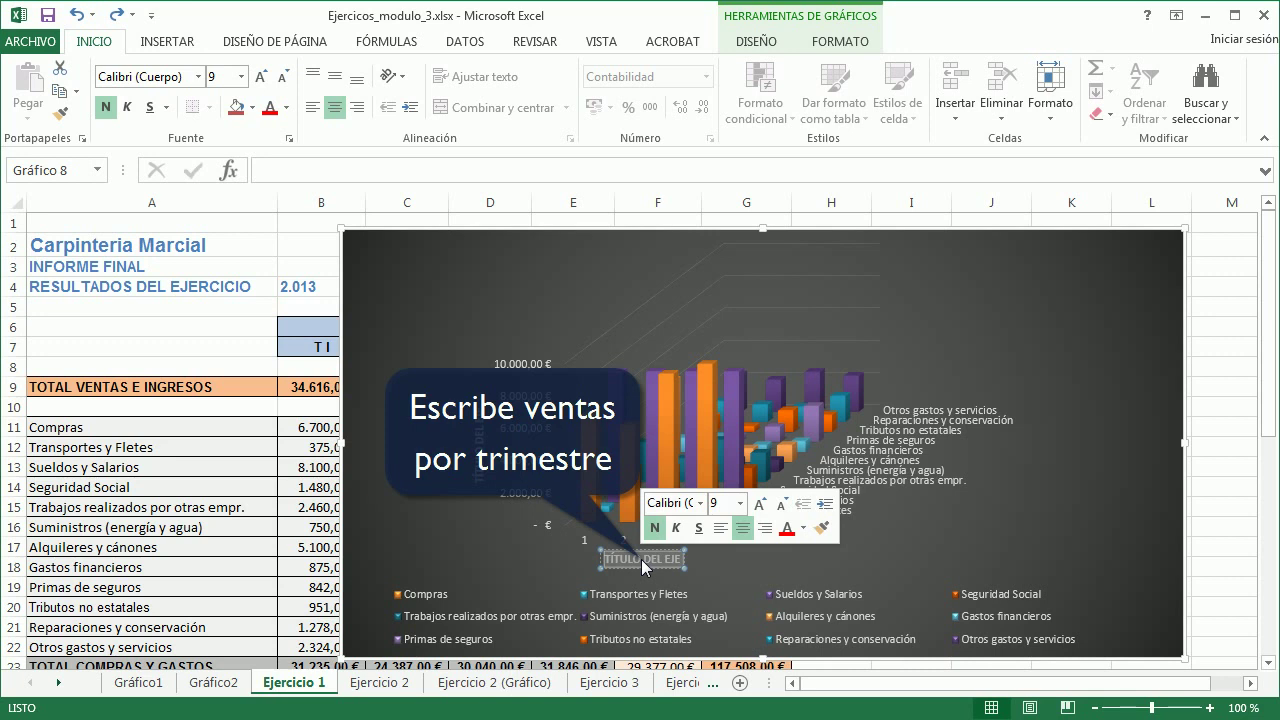
{"action": "type", "text": "ventas por trimestre"}
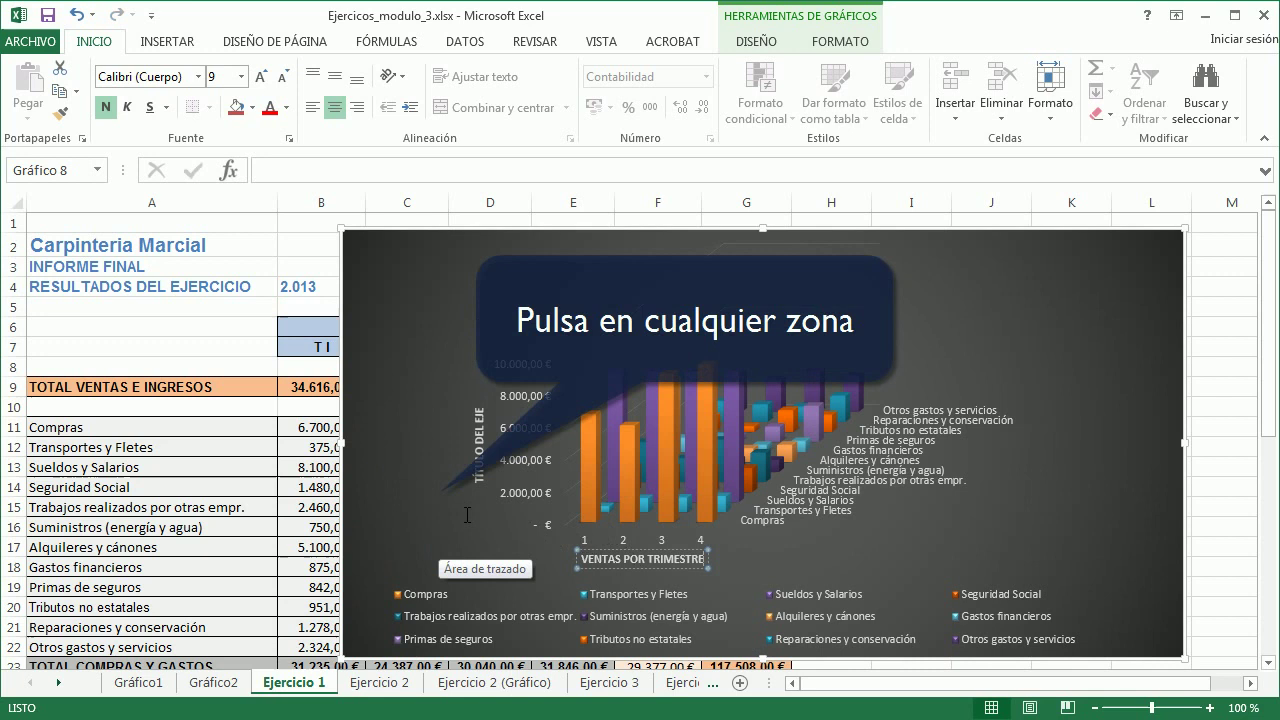
{"action": "left_click", "coordinate": [478, 483]}
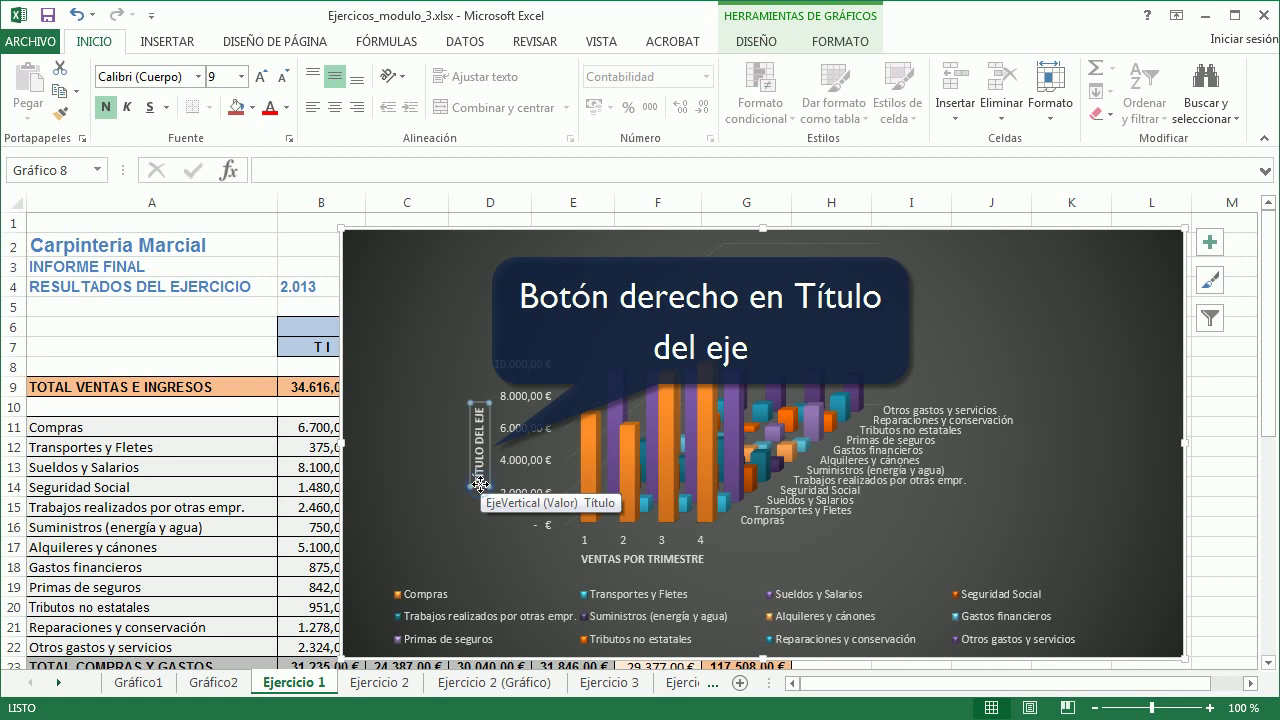
{"action": "right_click", "coordinate": [480, 485]}
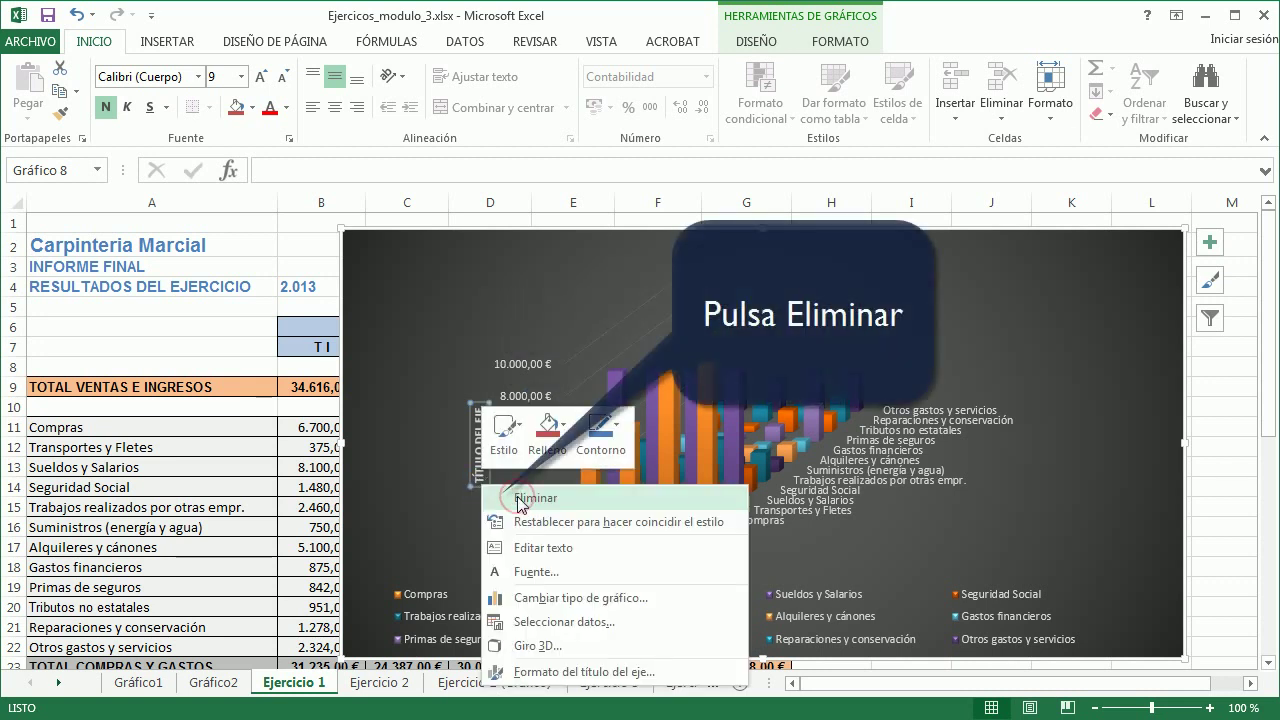
{"action": "left_click", "coordinate": [521, 499]}
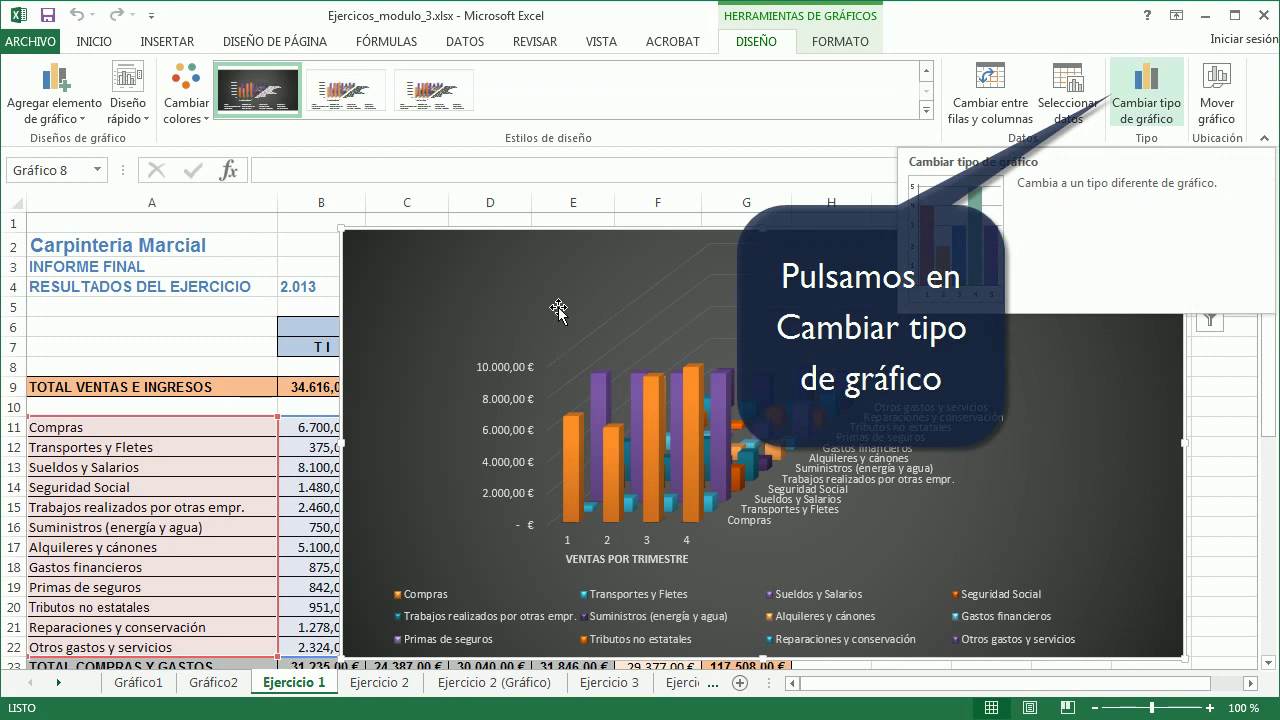
Change the chart type to the second Área 3D layout
{"action": "left_click", "coordinate": [1143, 110]}
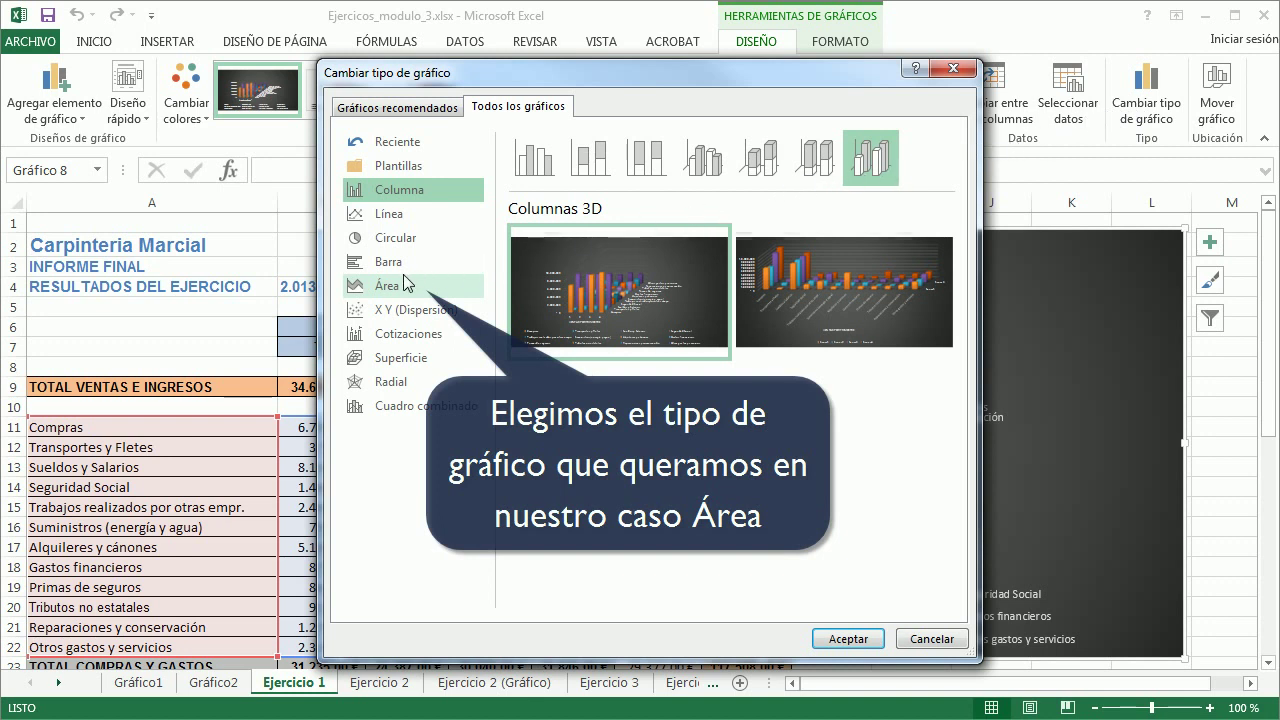
{"action": "left_click", "coordinate": [376, 288]}
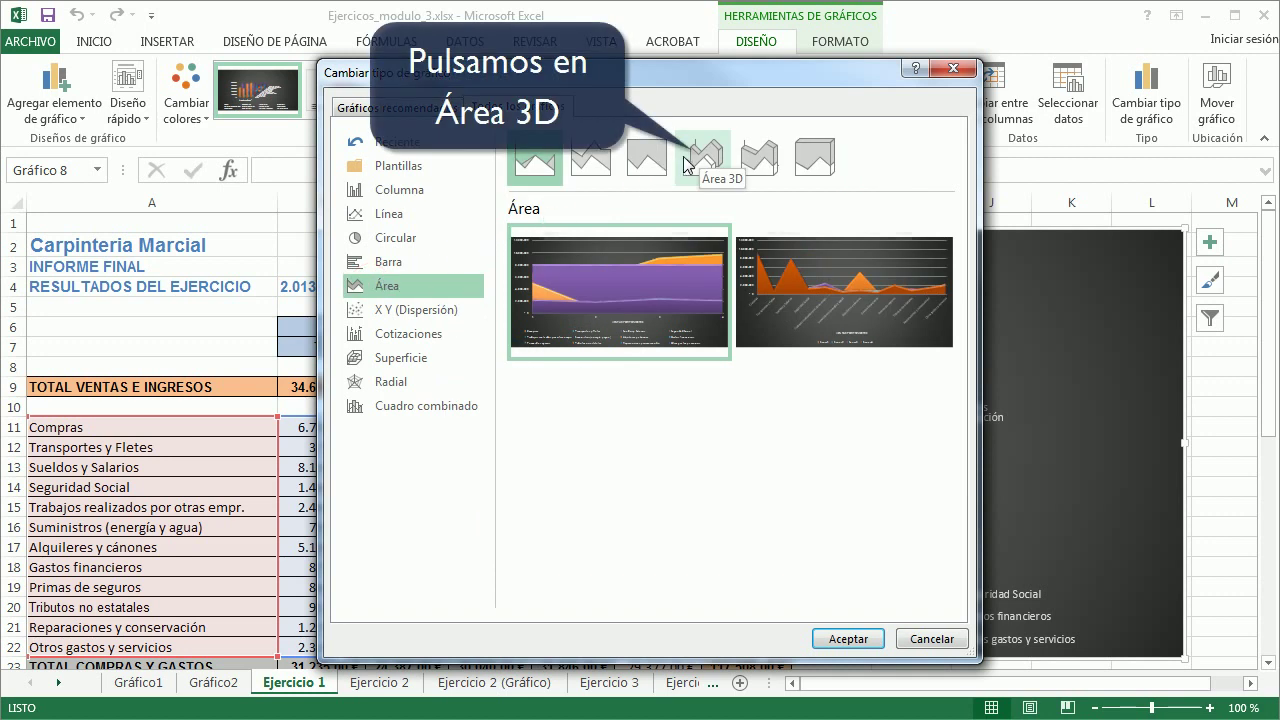
{"action": "left_click", "coordinate": [700, 155]}
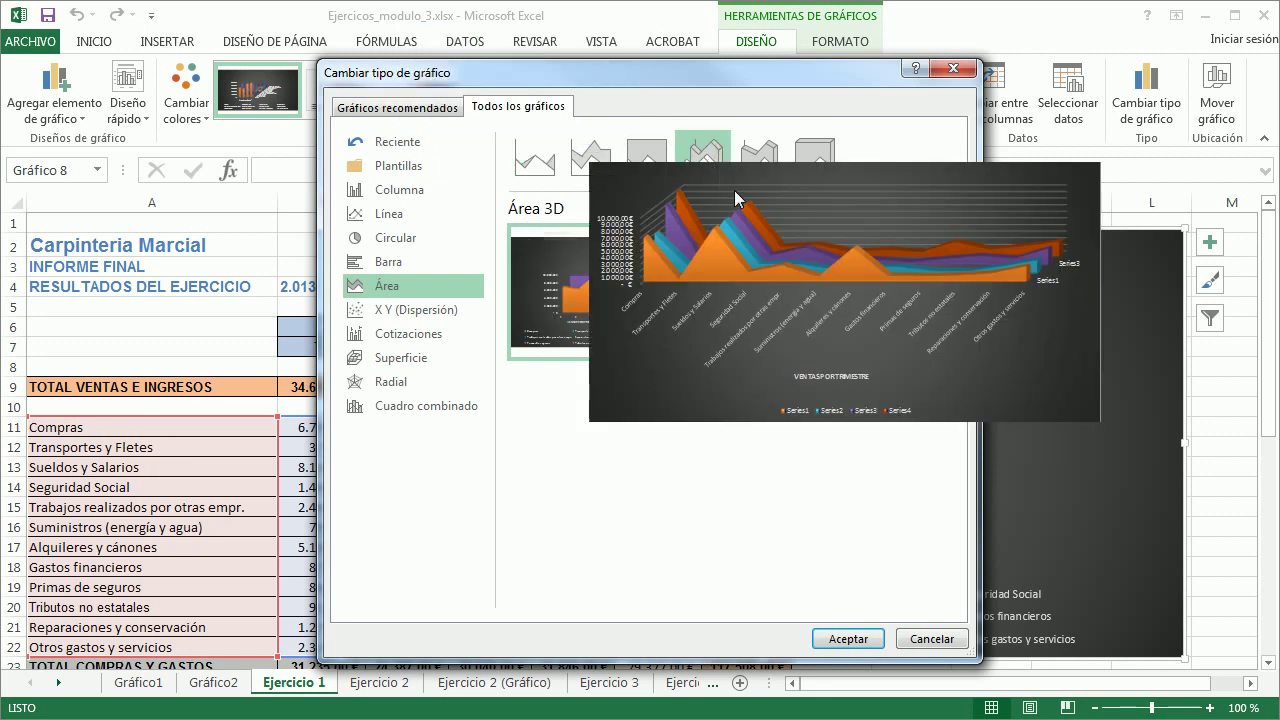
{"action": "left_click", "coordinate": [810, 295]}
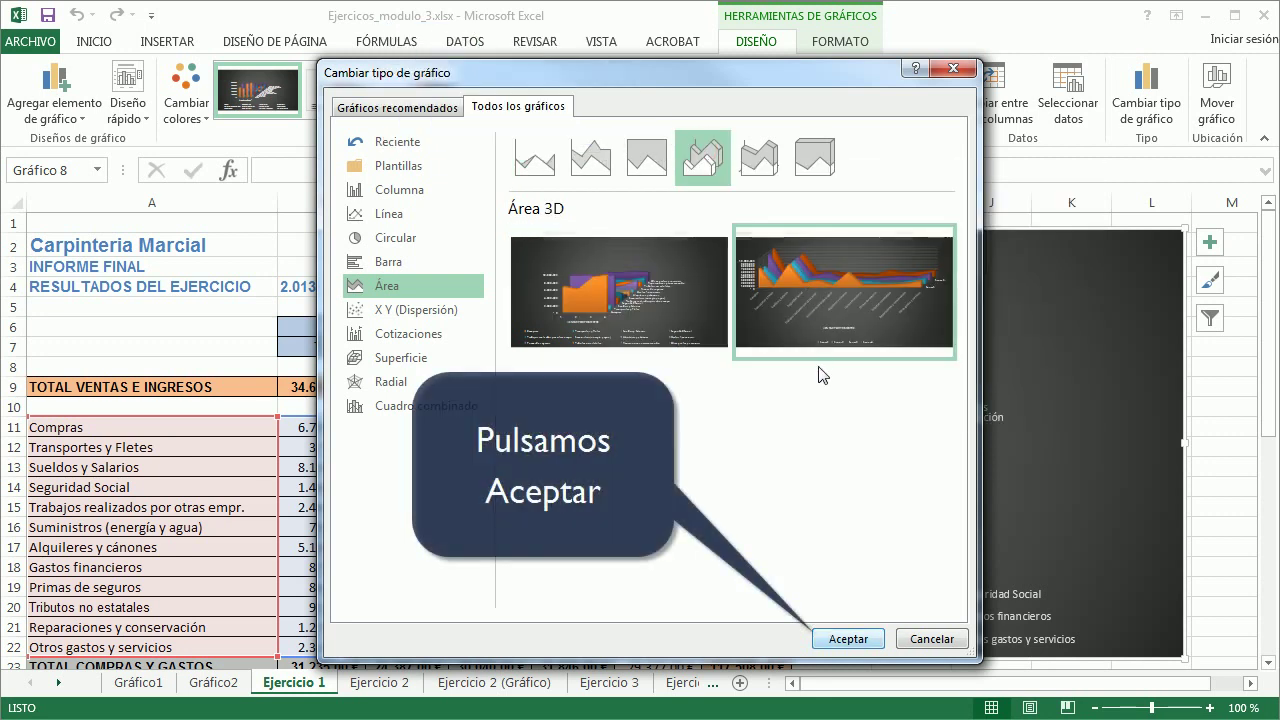
{"action": "left_click", "coordinate": [870, 642]}
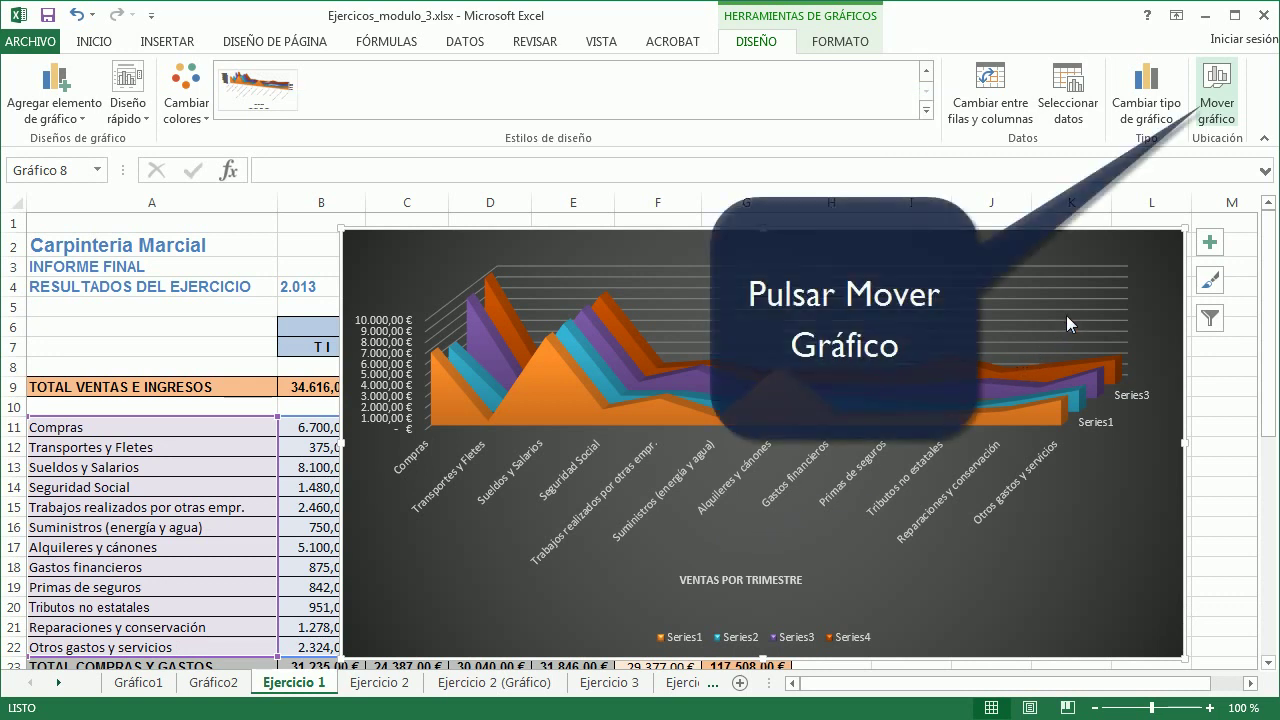
Relocate the chart with Mover gráfico to a new sheet named Gráfico3
{"action": "left_click", "coordinate": [1218, 100]}
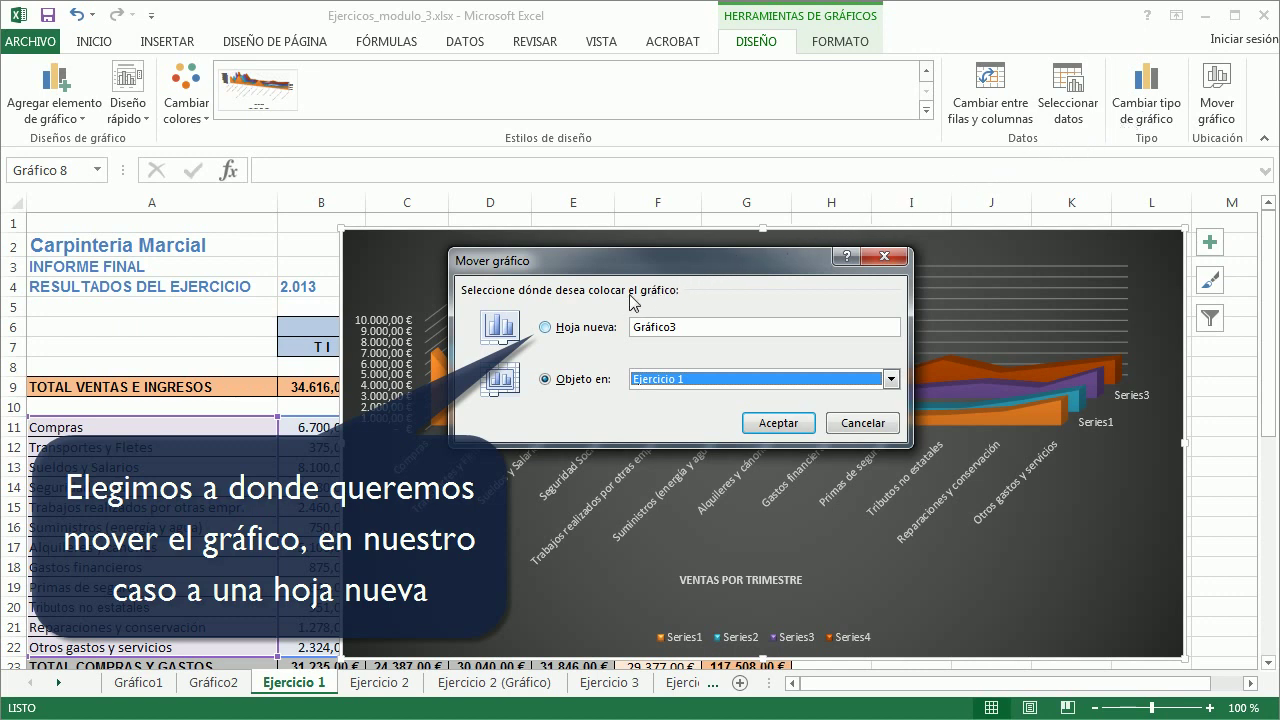
{"action": "left_click", "coordinate": [549, 327]}
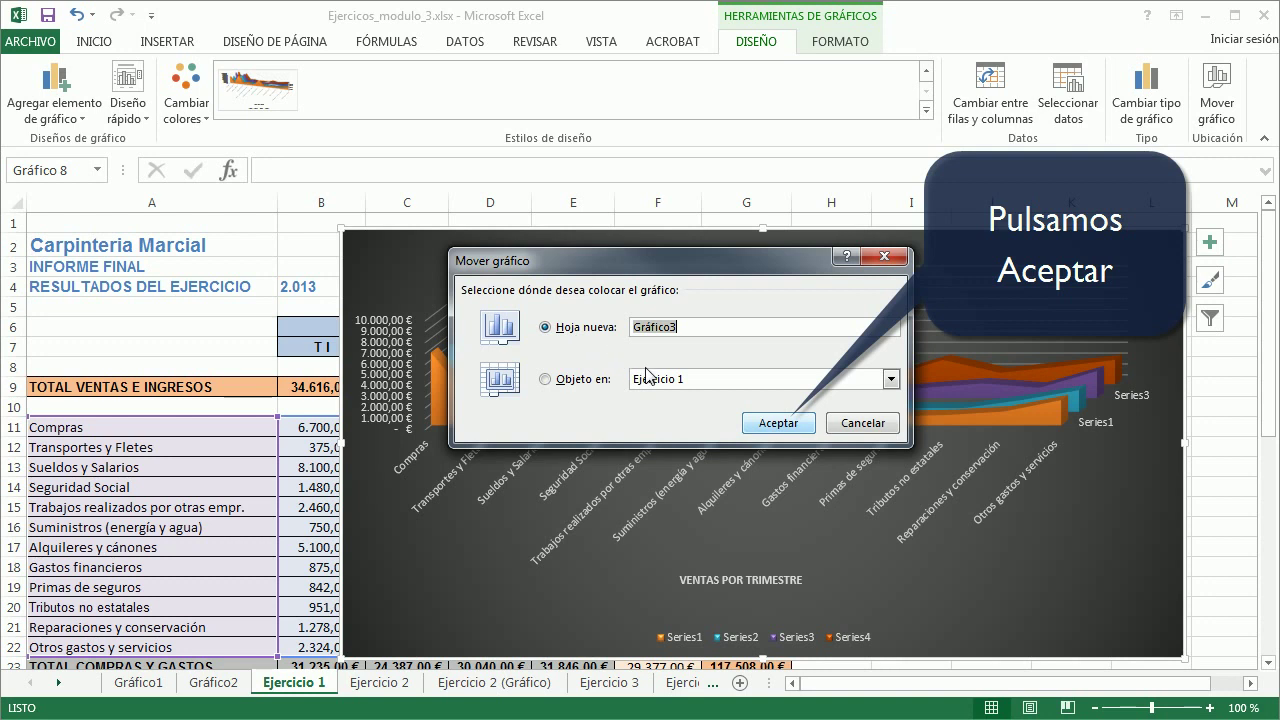
{"action": "left_click", "coordinate": [777, 425]}
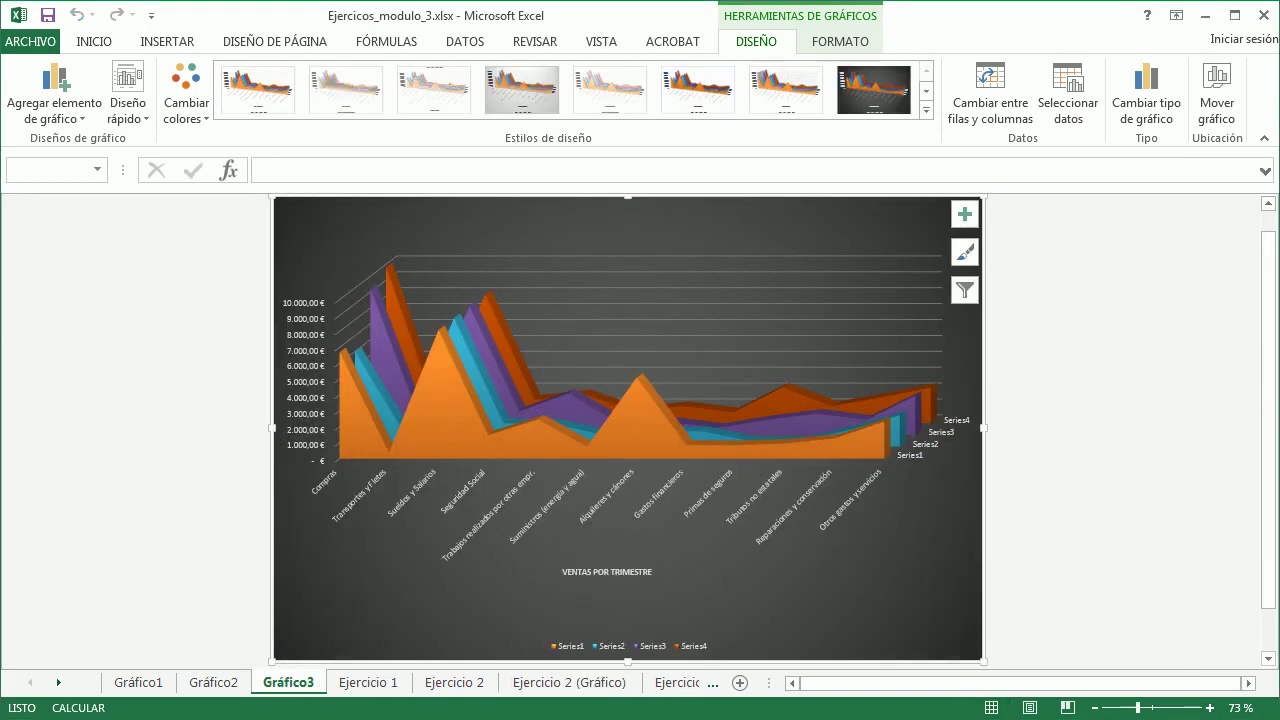